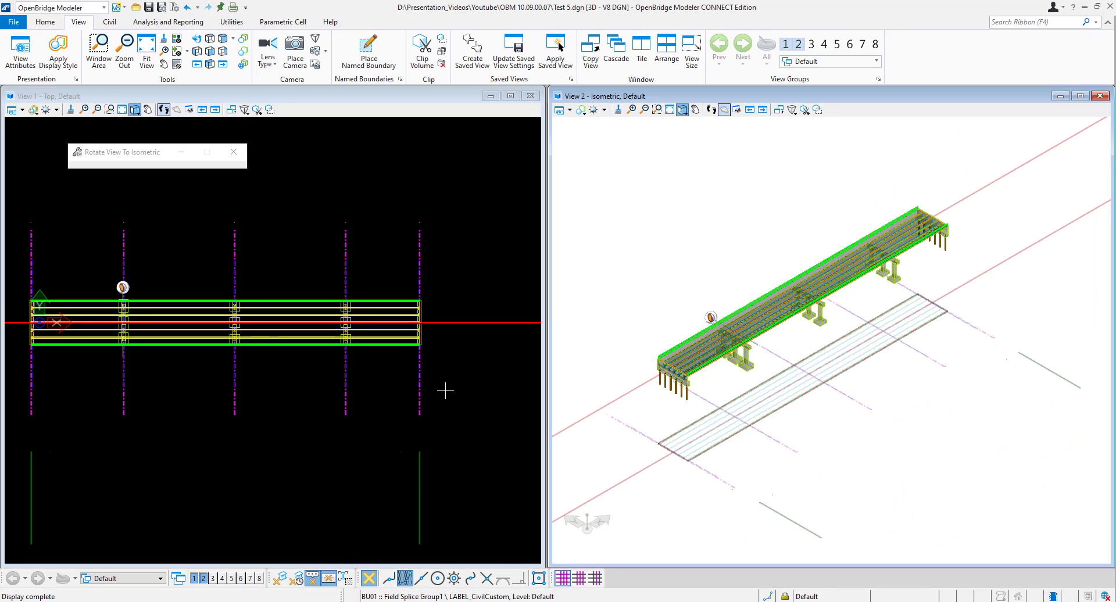
Start Place Field Splices on the beam group, check which splice templates are available, and cancel the placement
scroll(686, 390, up, 5)
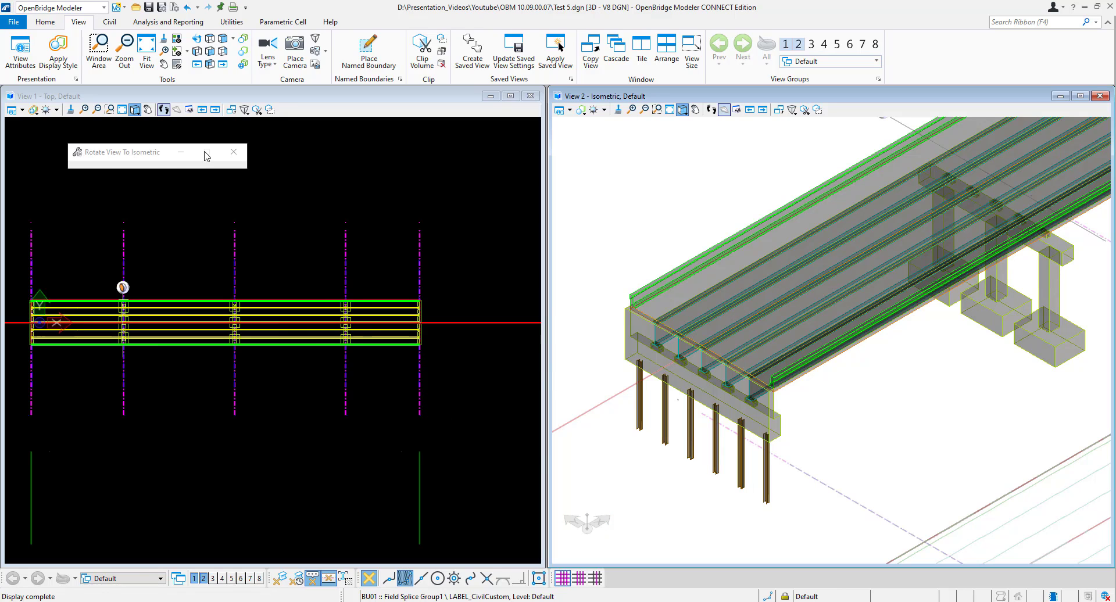
click(46, 26)
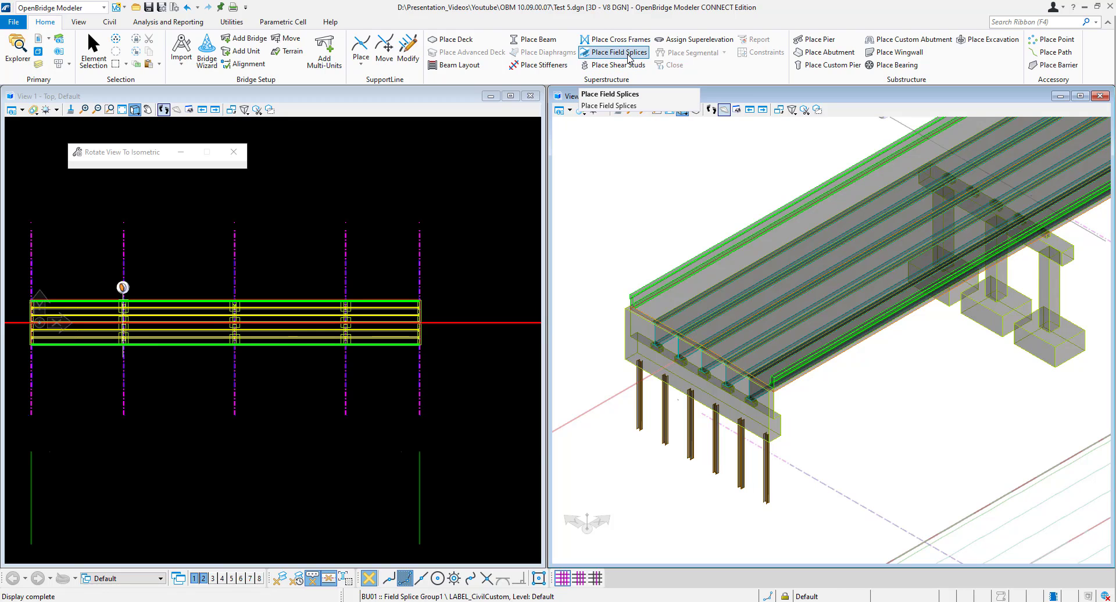
click(628, 56)
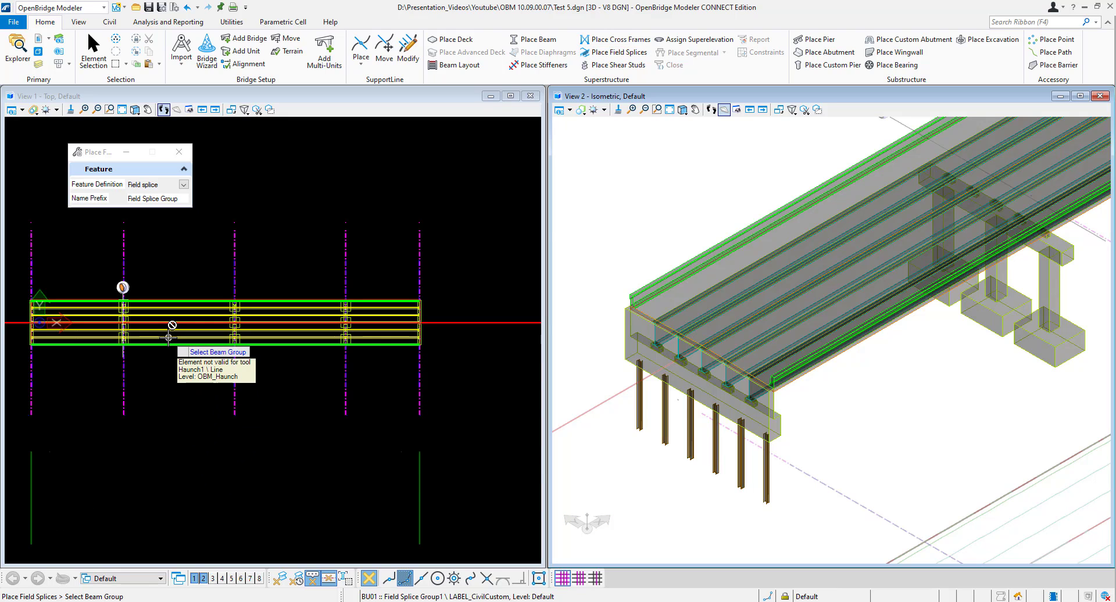
click(163, 305)
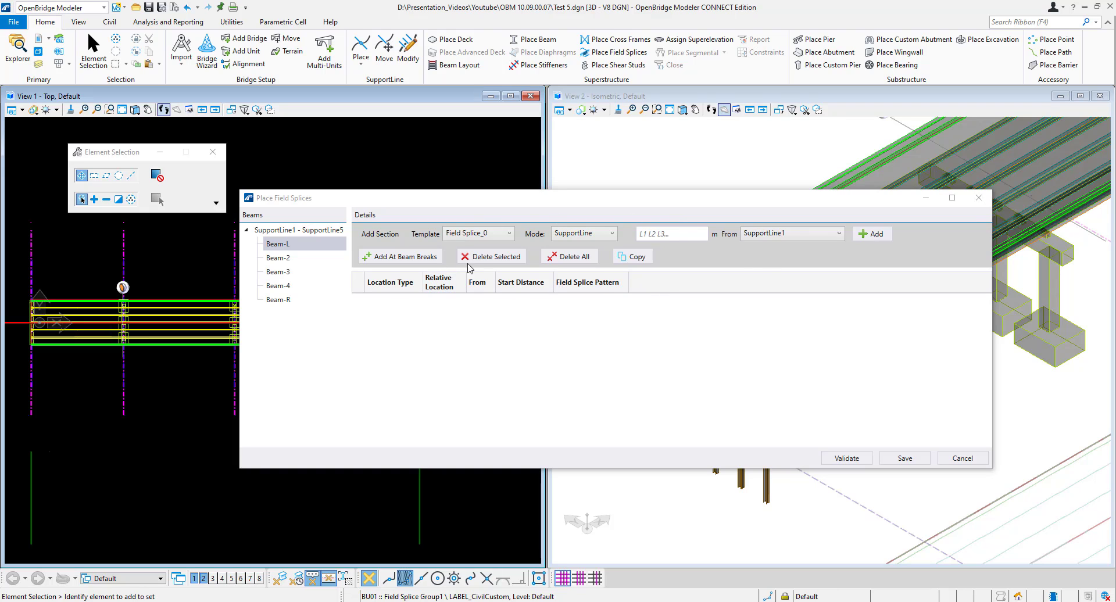
click(500, 235)
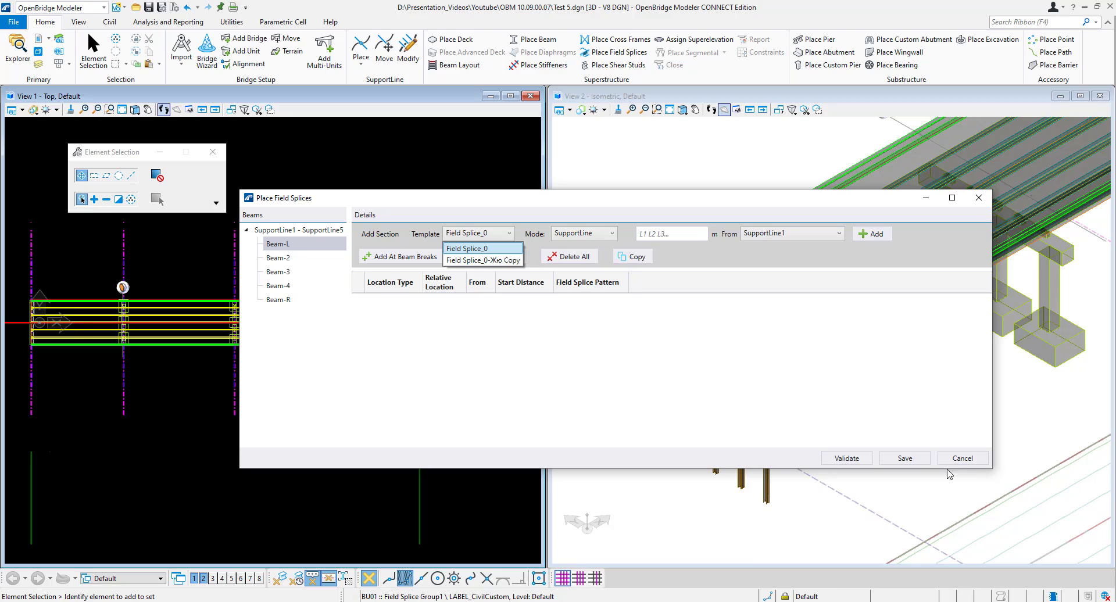
click(973, 459)
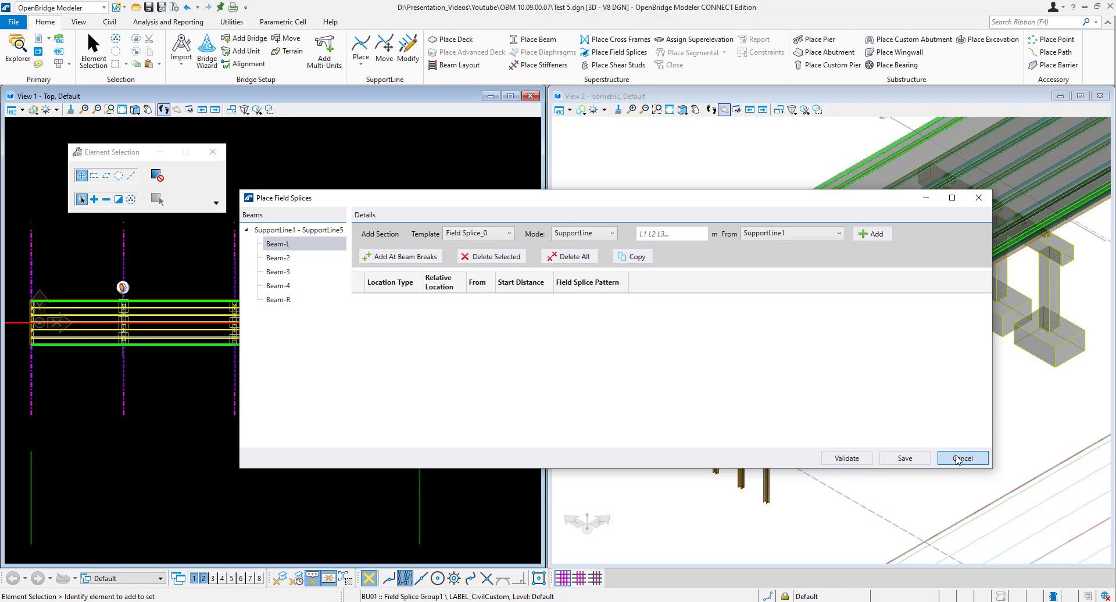
click(962, 458)
Duplicate the Field Splice_0 template in the field splice library and rename the copy Field Splice_TEST
click(231, 21)
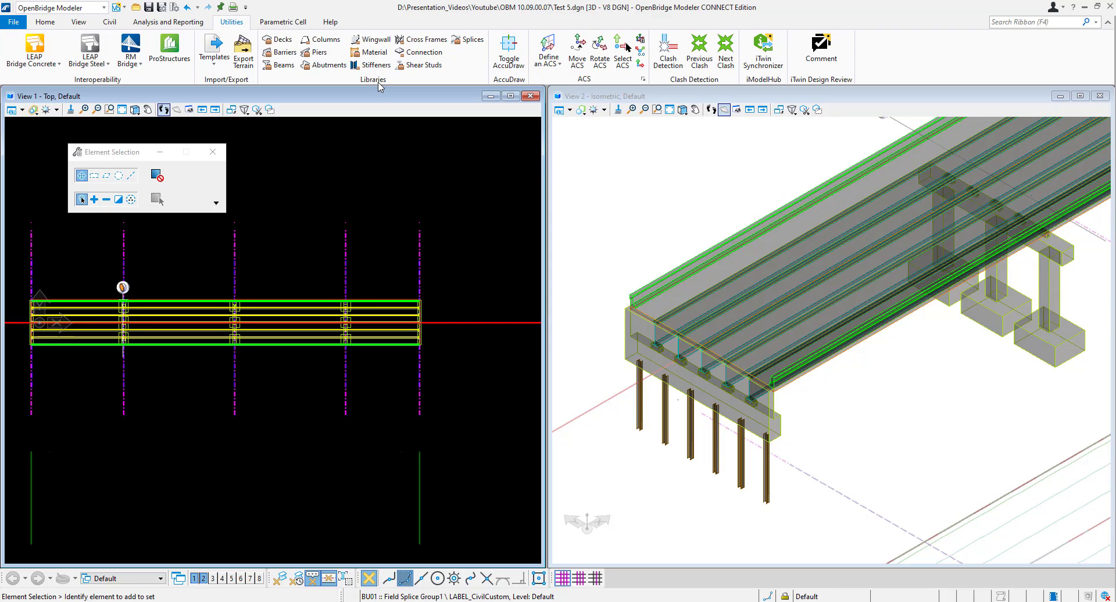
click(469, 41)
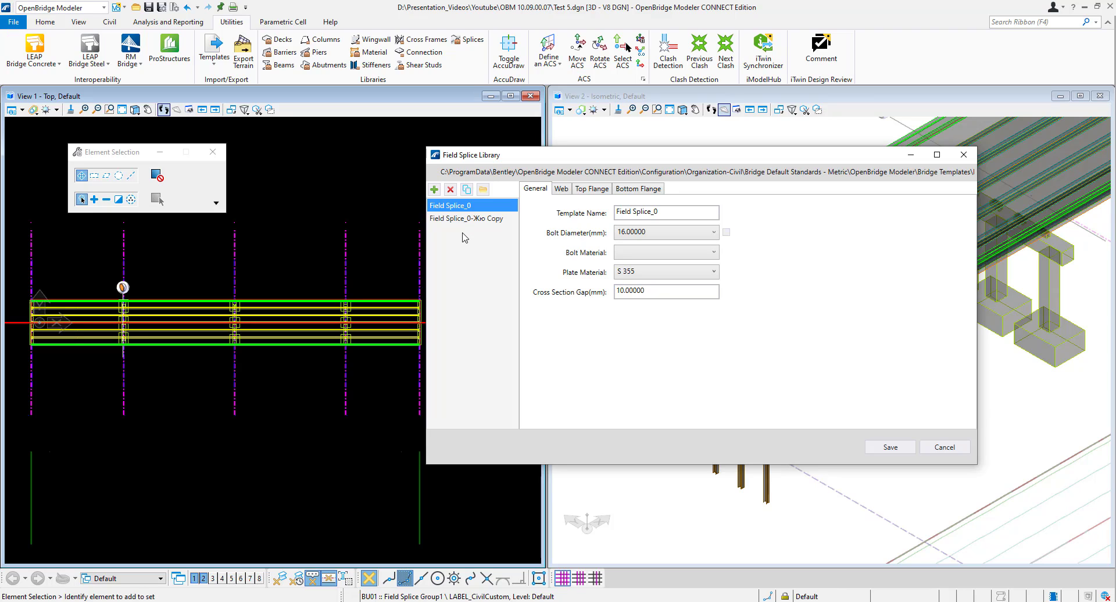
click(468, 192)
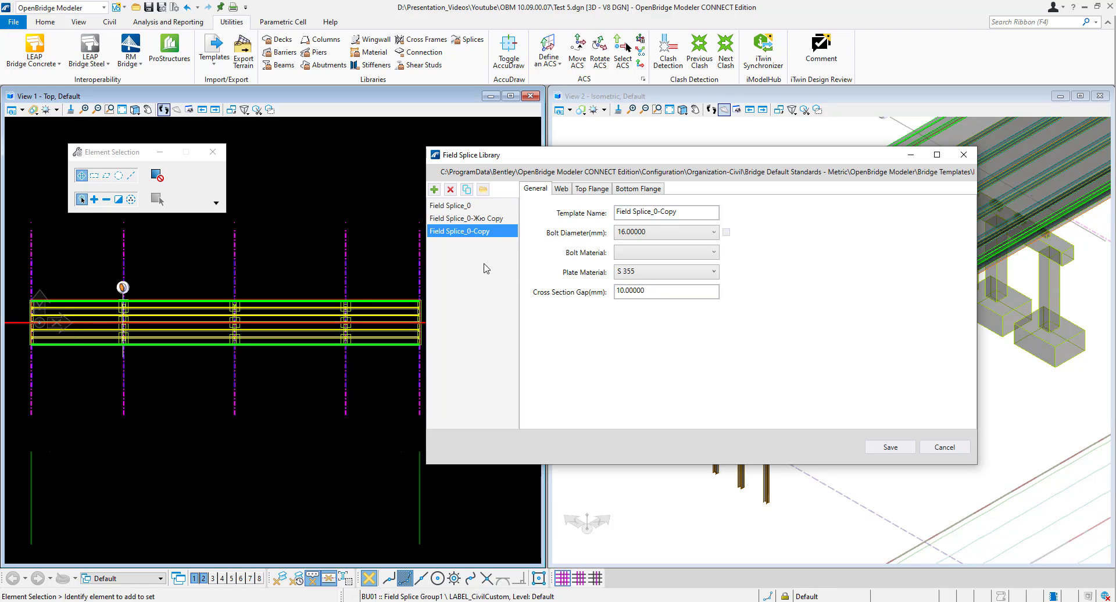
drag(677, 213, 659, 215)
key(BackSpace)
key(BackSpace)
key(BackSpace)
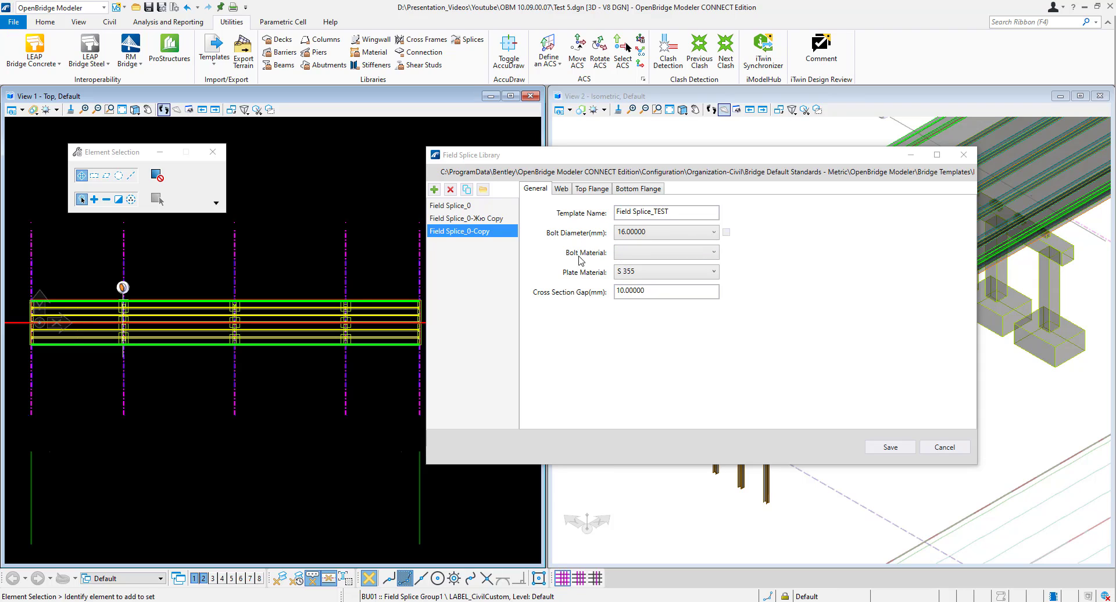
Set Field Splice_TEST to 22 mm bolt diameter, Bolts bolt material and Grade 36 plate material, and save the library
click(707, 237)
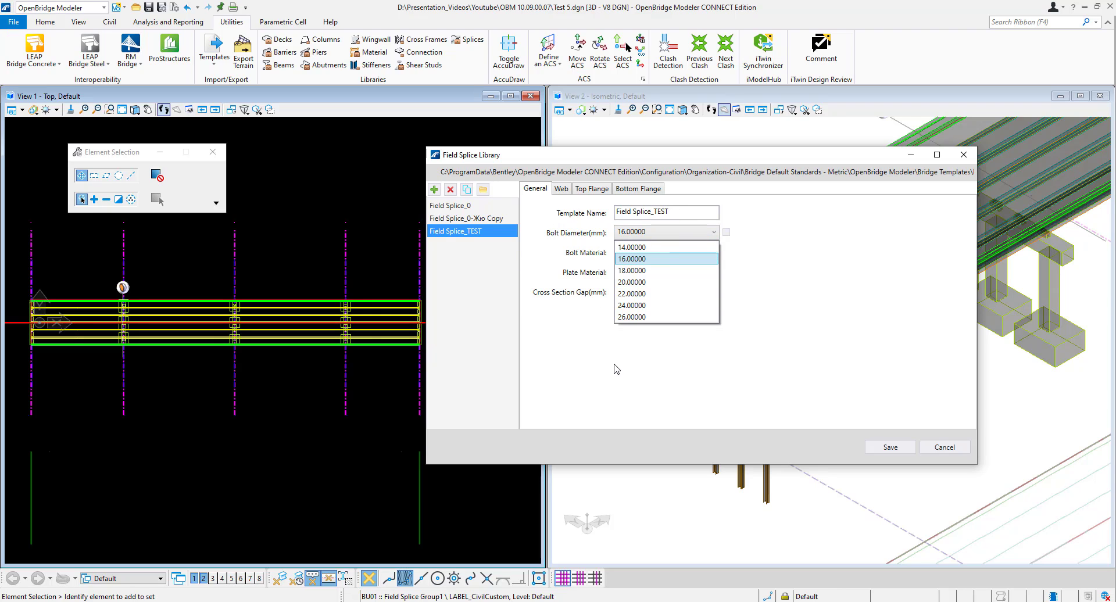
click(640, 294)
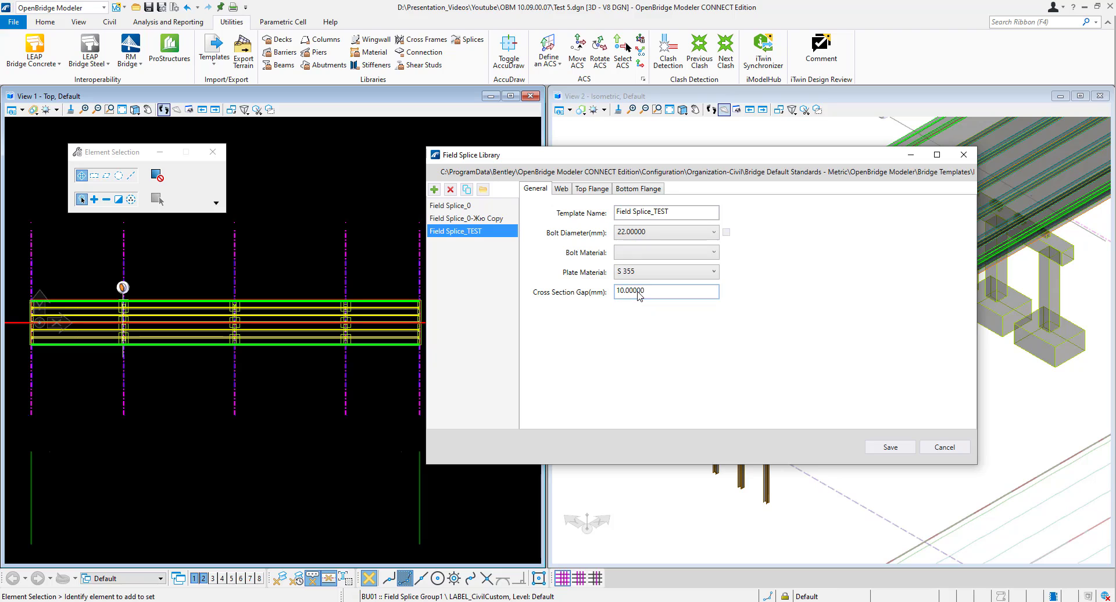
click(717, 252)
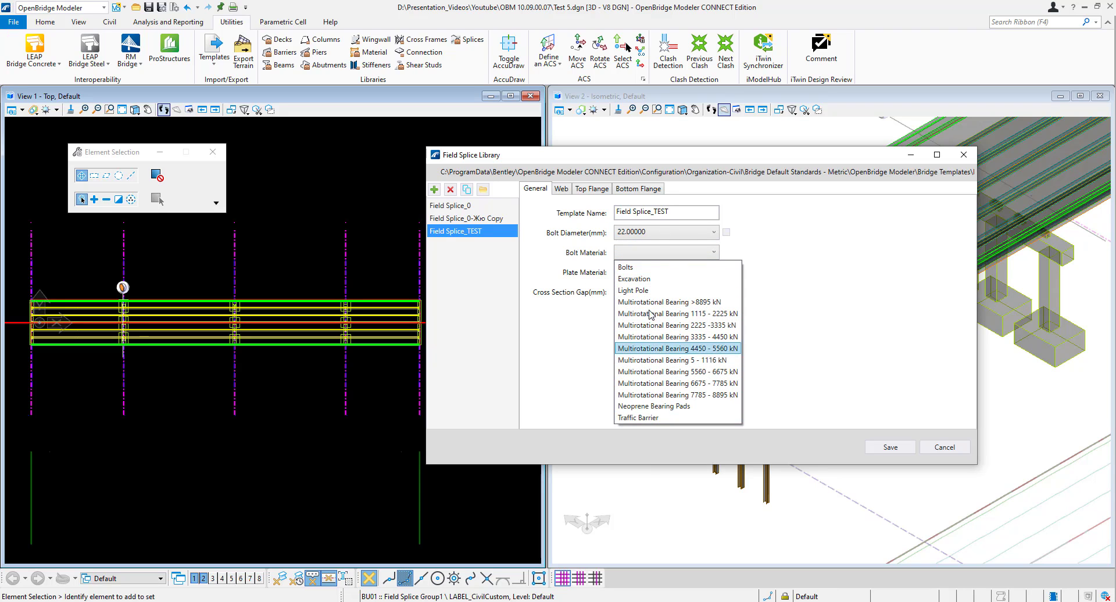
click(628, 267)
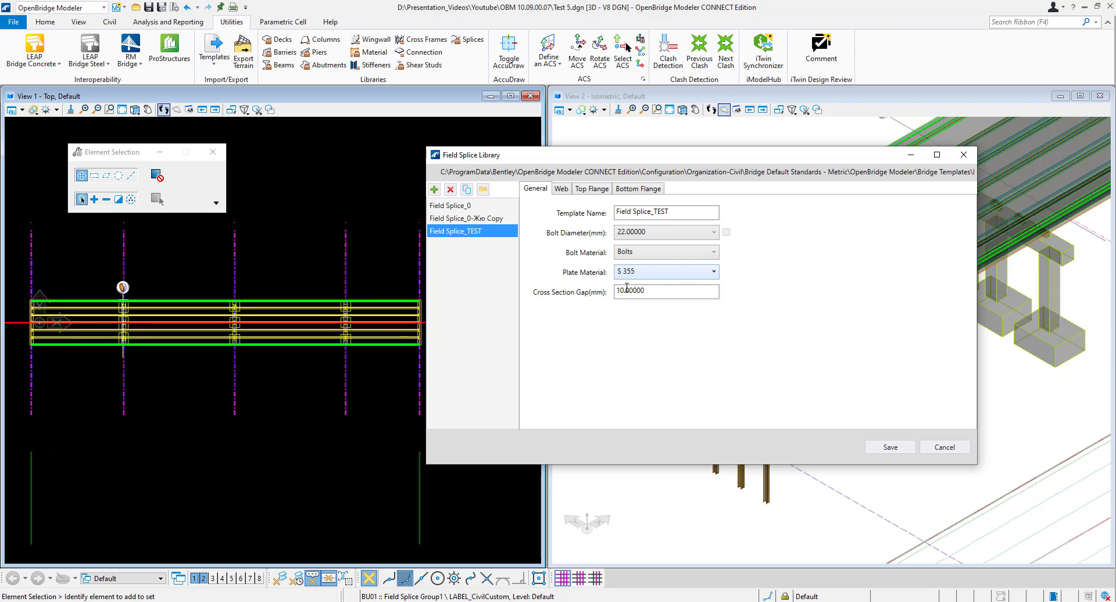
click(703, 276)
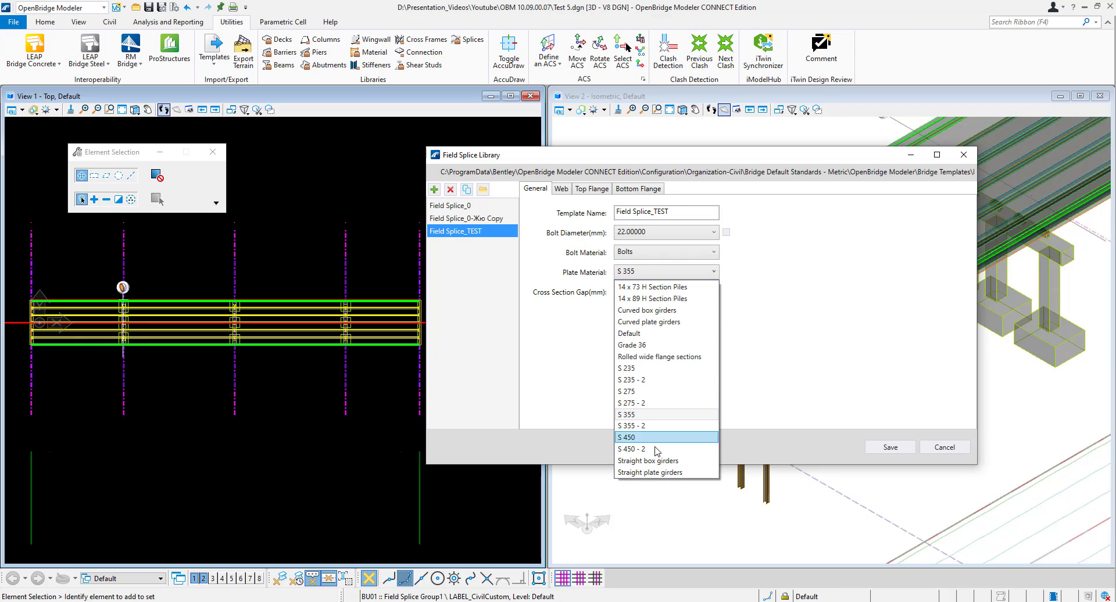
click(634, 345)
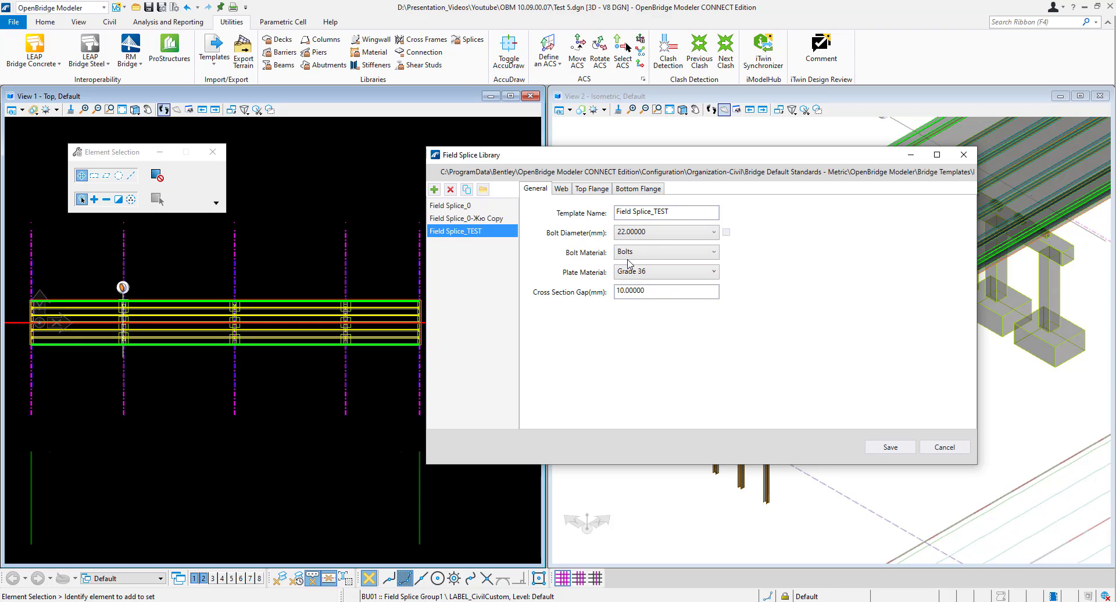
click(877, 452)
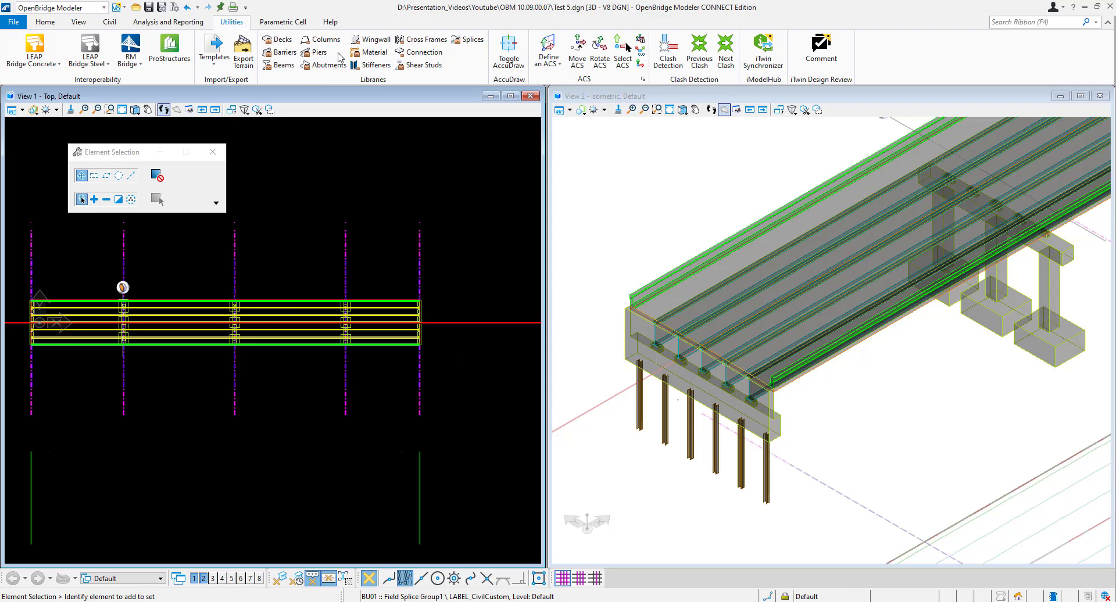
Review the steel and miscellaneous materials in the material library
click(372, 54)
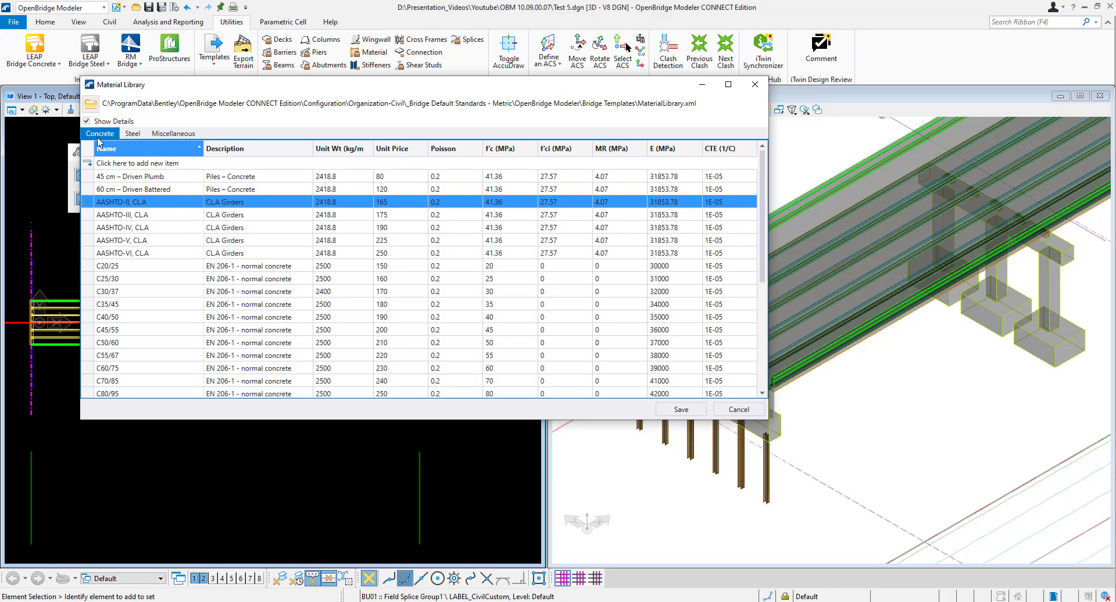
click(137, 135)
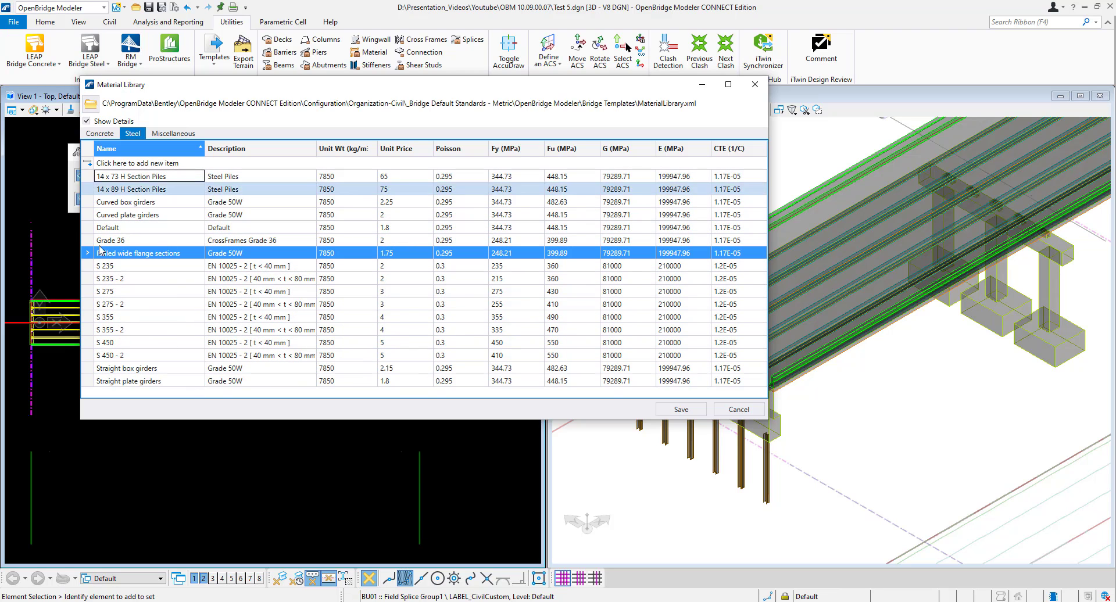
click(180, 136)
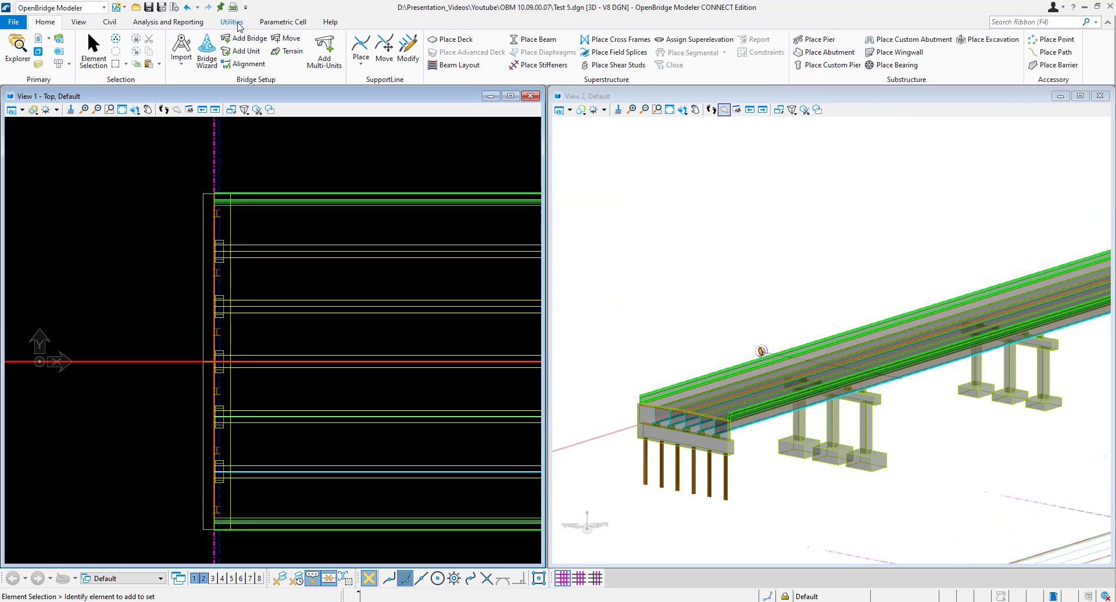
In the field splice library, set the web column spacing of the Field Splice Test template to 100 mm
click(231, 21)
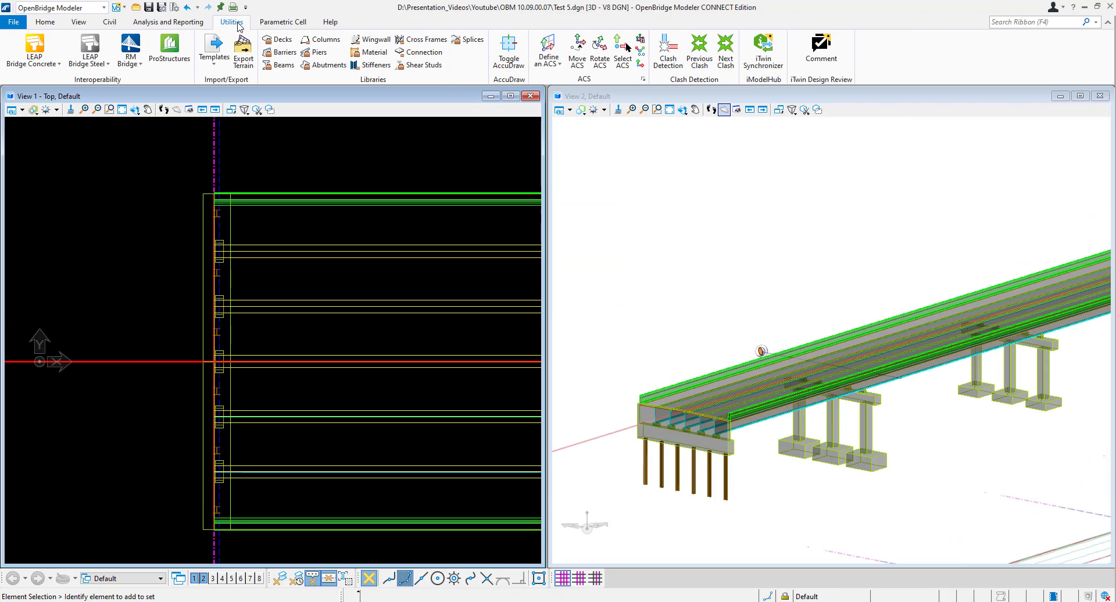
click(468, 39)
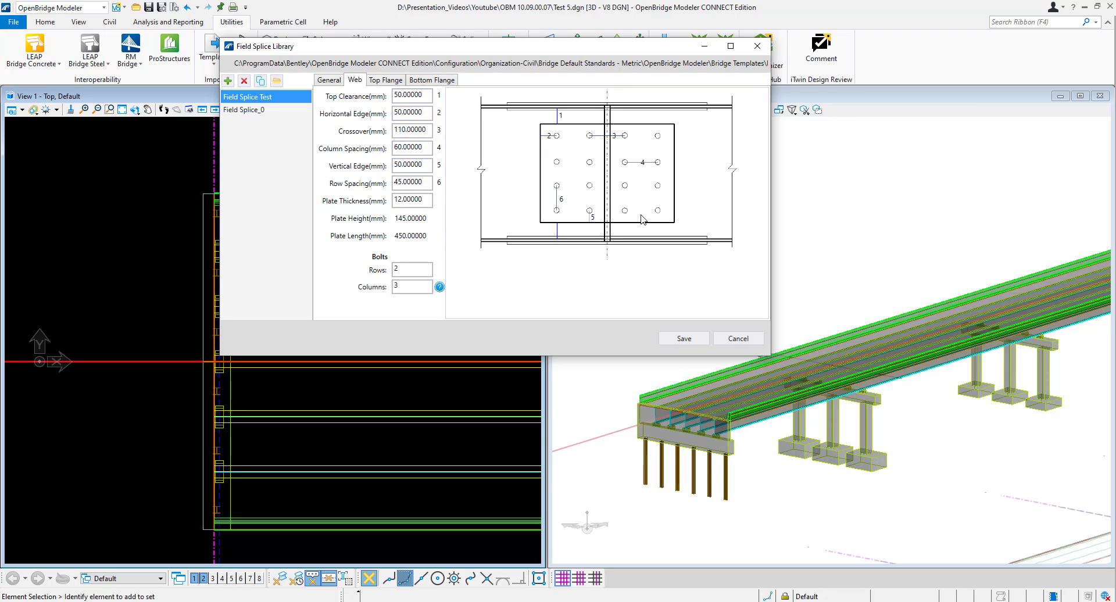
click(421, 95)
click(429, 111)
click(417, 131)
key(Tab)
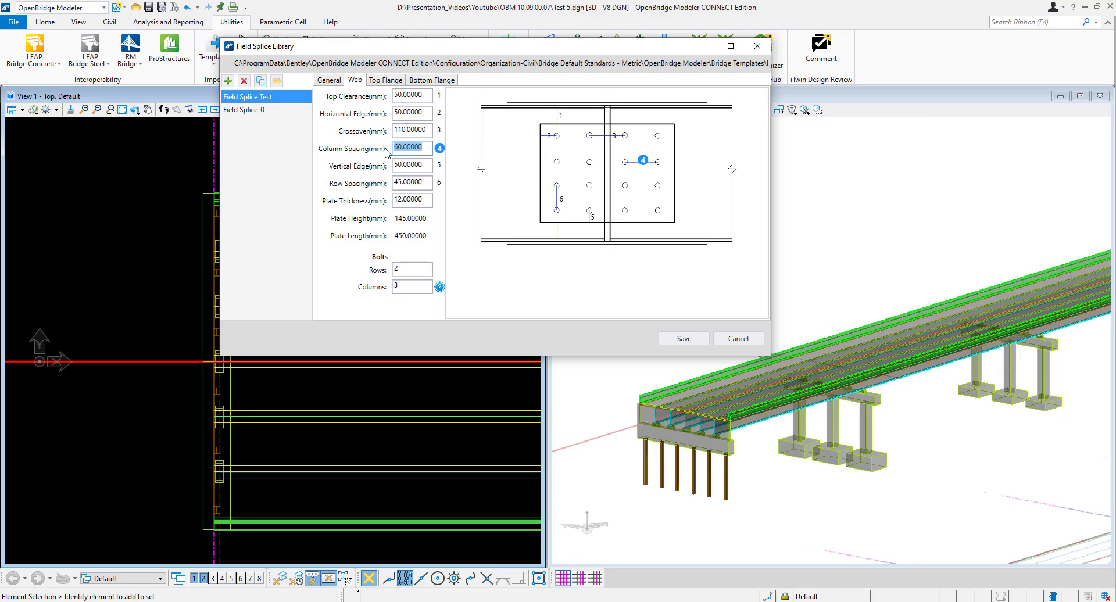
text(100)
Set the web splice's row spacing to 100 mm and its plate thickness to 16 mm
click(411, 165)
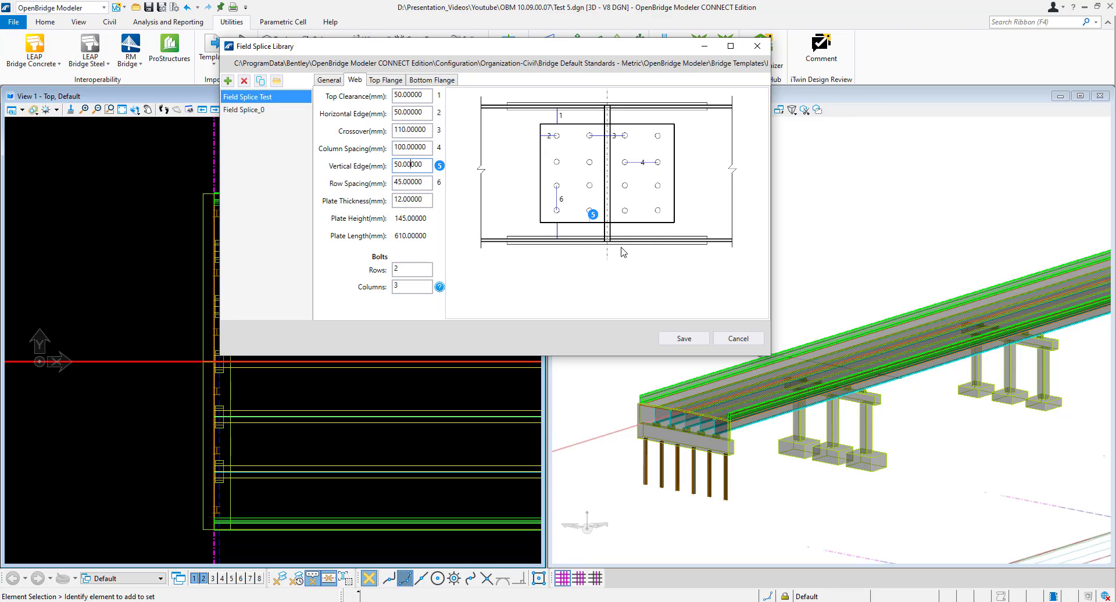
double_click(418, 164)
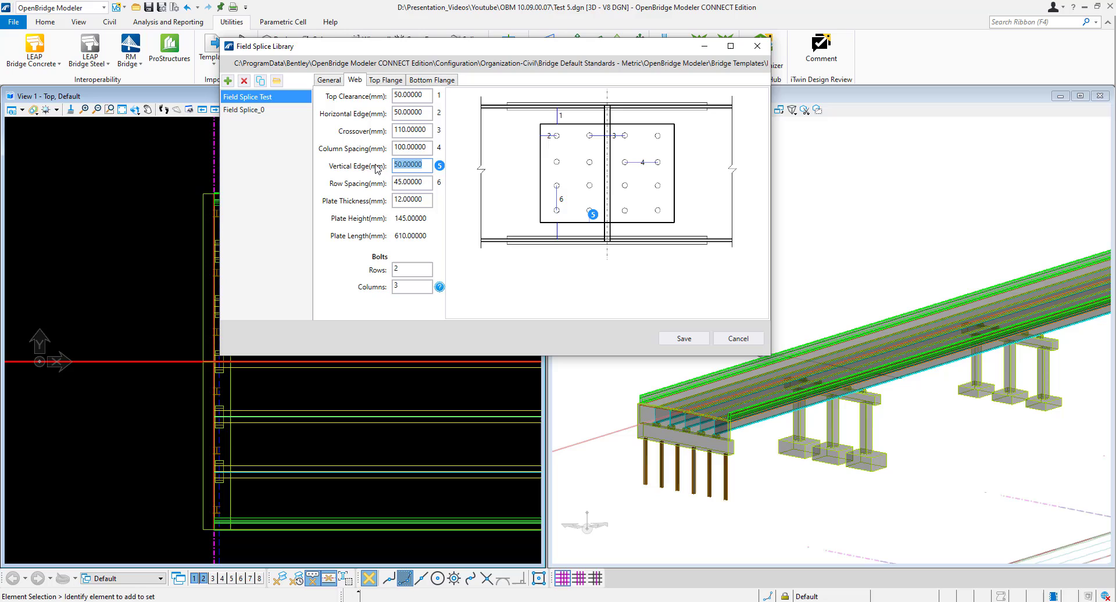
double_click(425, 185)
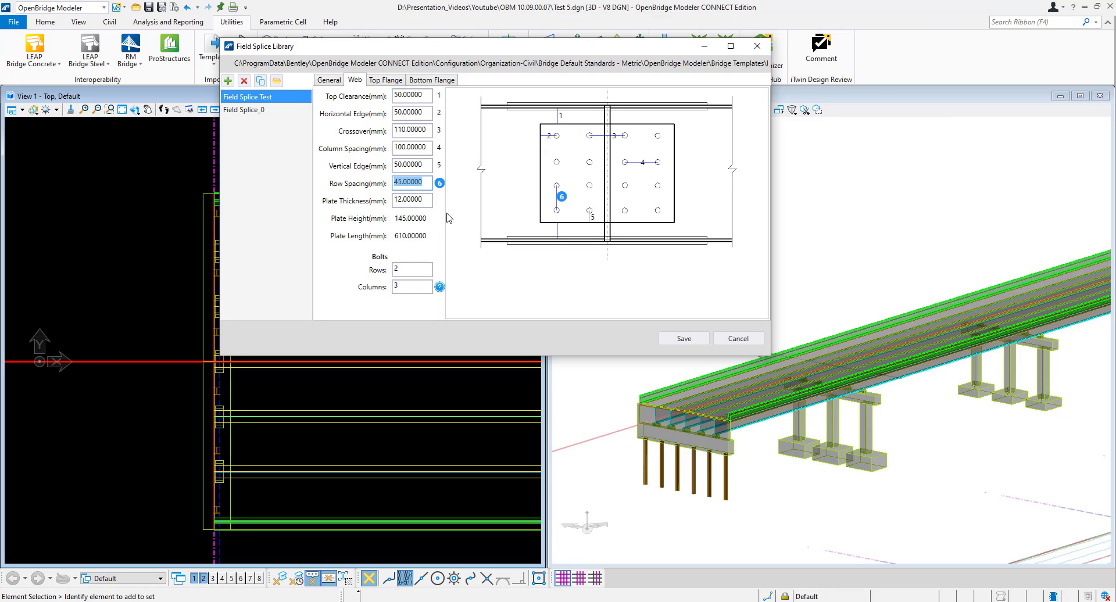
text(100)
click(406, 199)
double_click(427, 200)
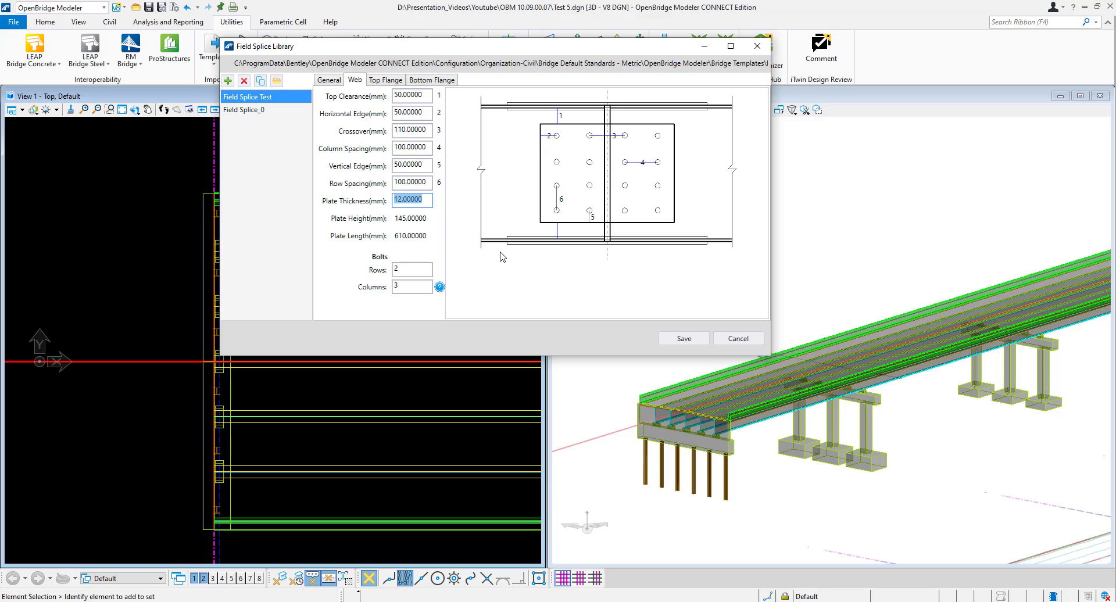
text(16)
click(427, 182)
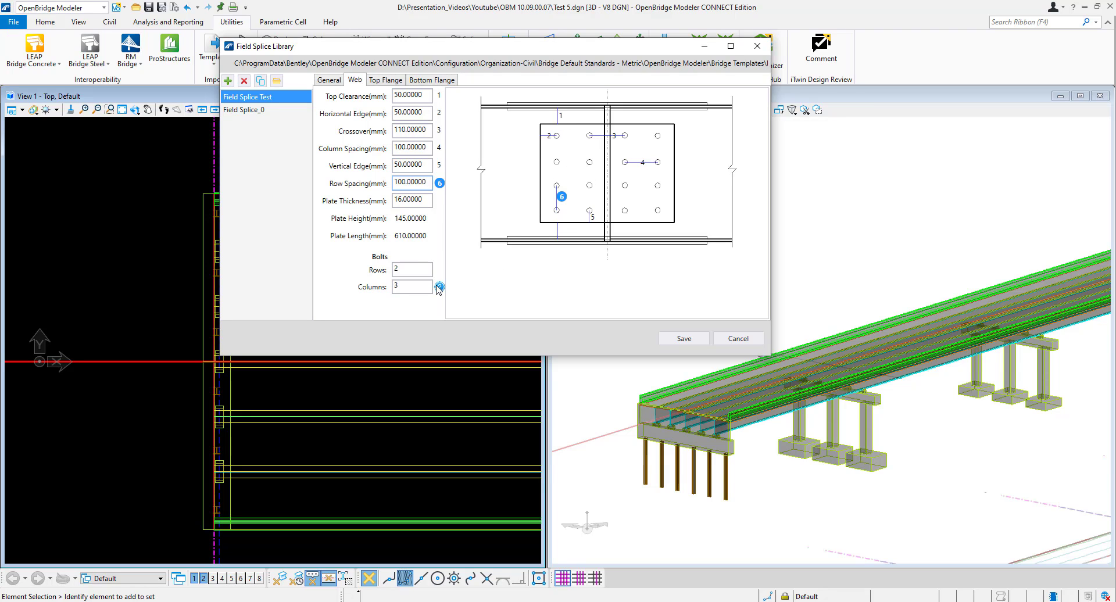
Set the web splice bolts to 14 rows and 6 columns
double_click(406, 271)
click(397, 286)
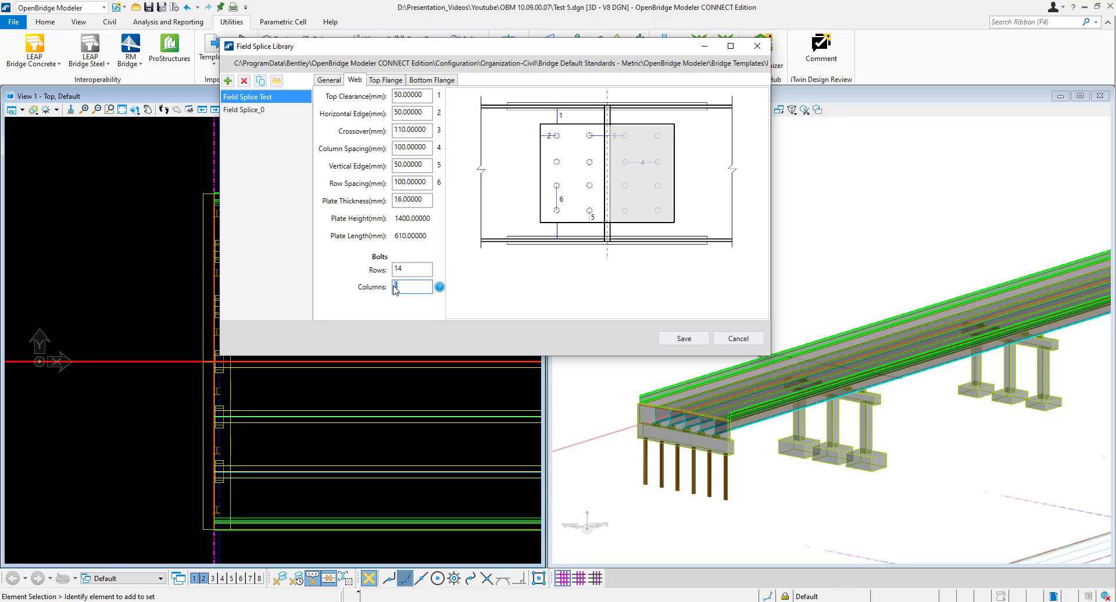
text(6)
click(409, 267)
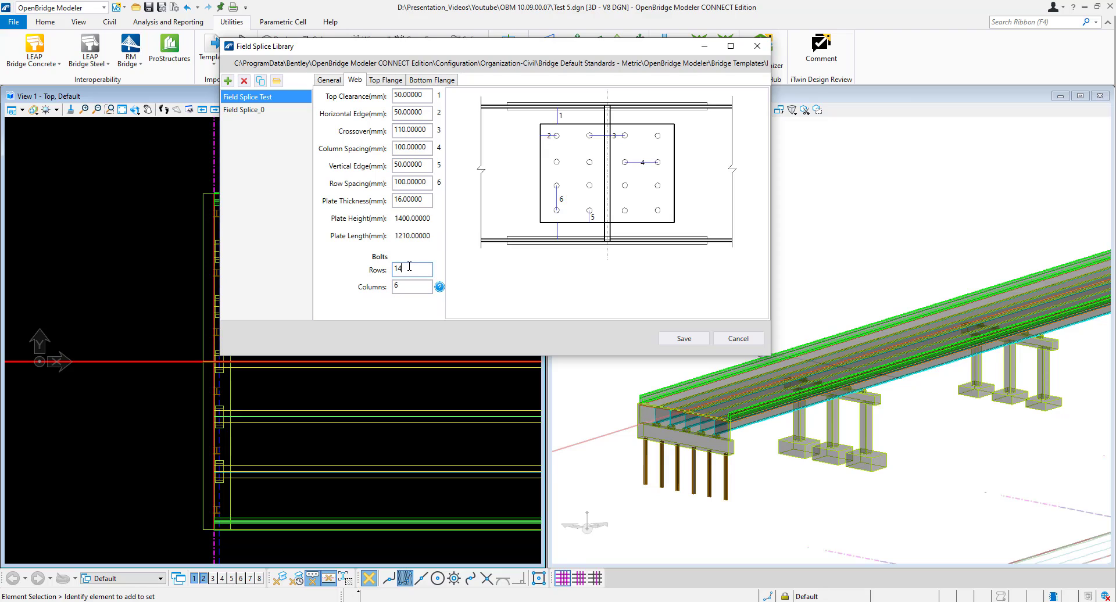
Set the top flange splice's outside plate thickness to 30 mm and its inside plate width to 100 mm
click(388, 83)
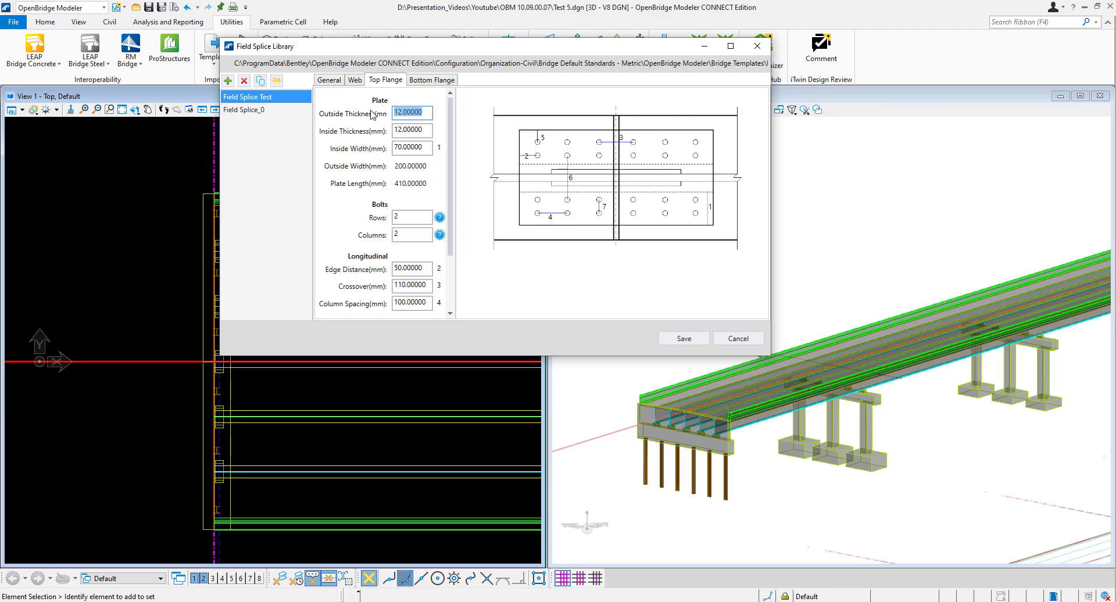
text(30)
click(354, 134)
drag(428, 130, 388, 130)
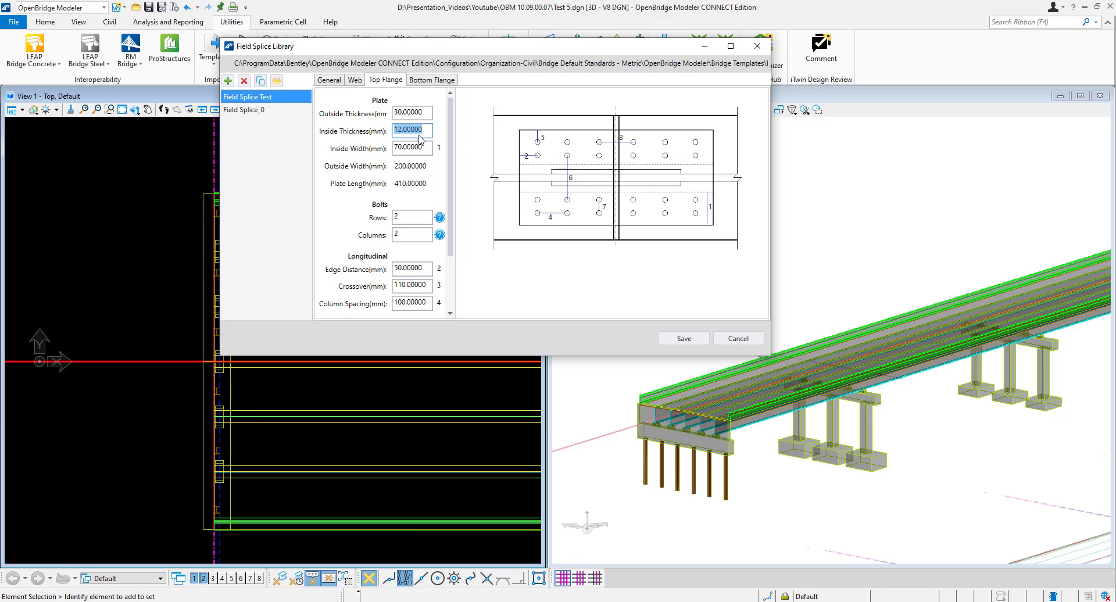
drag(429, 147, 366, 146)
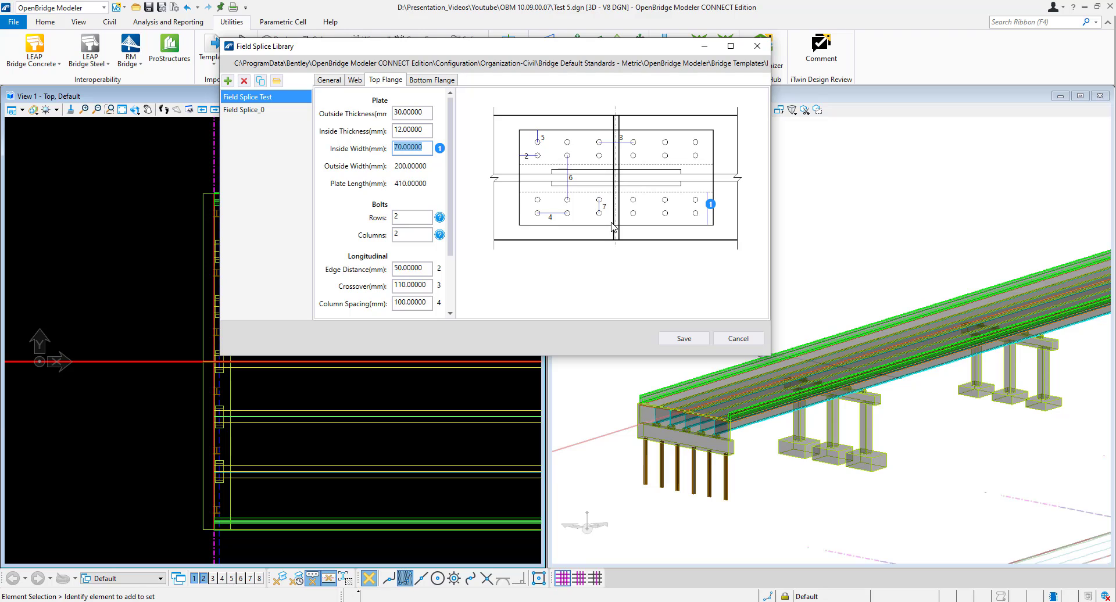
text(1)
click(396, 130)
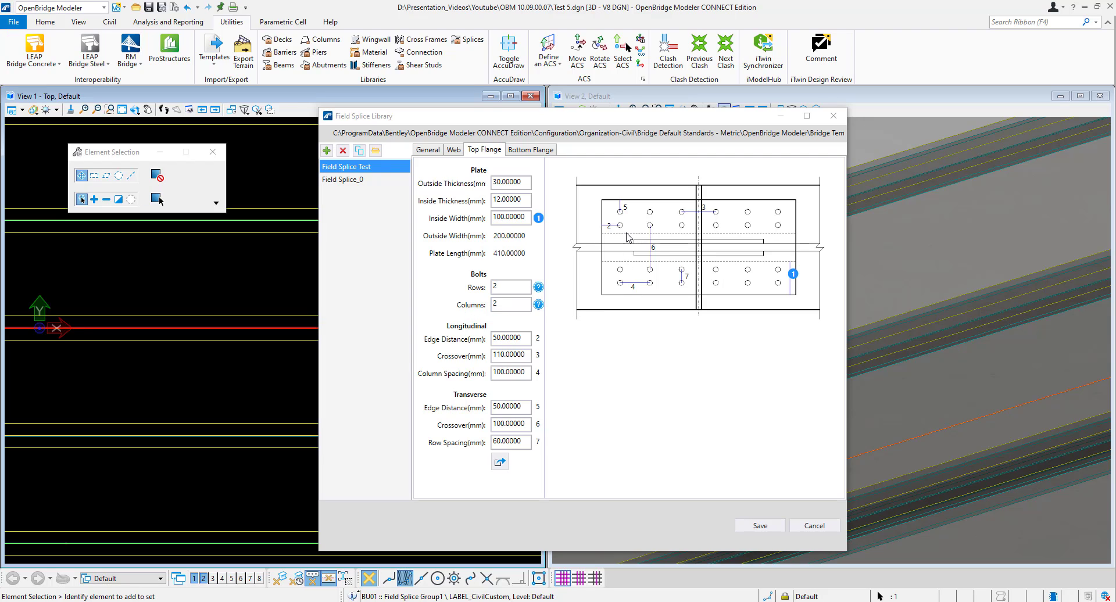
Set the top flange splice's bolt column count to 6 in the Field Splice Test template
click(454, 149)
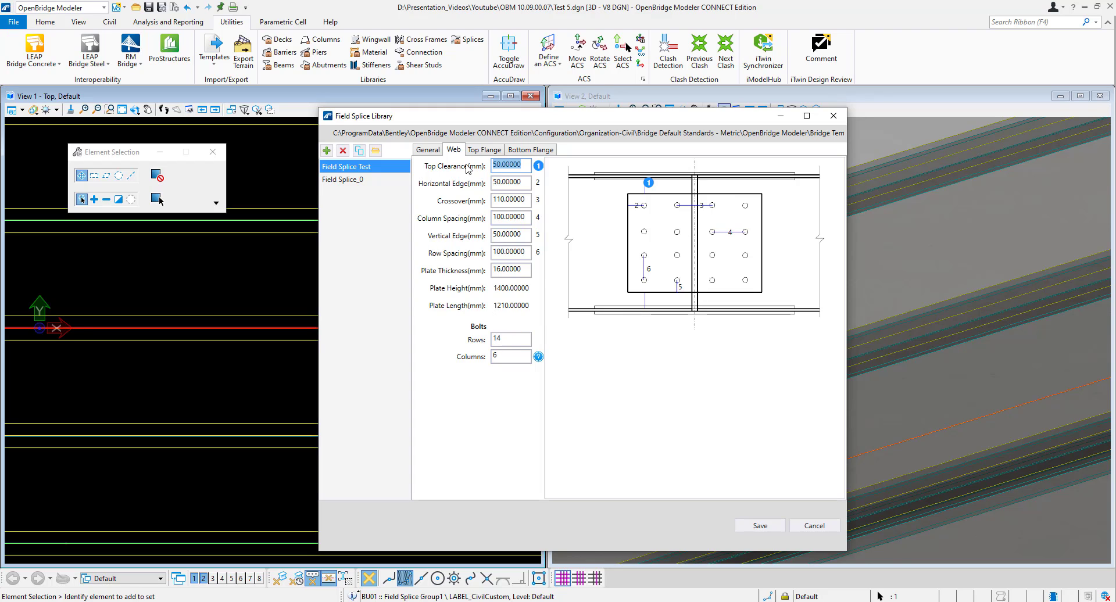
click(488, 150)
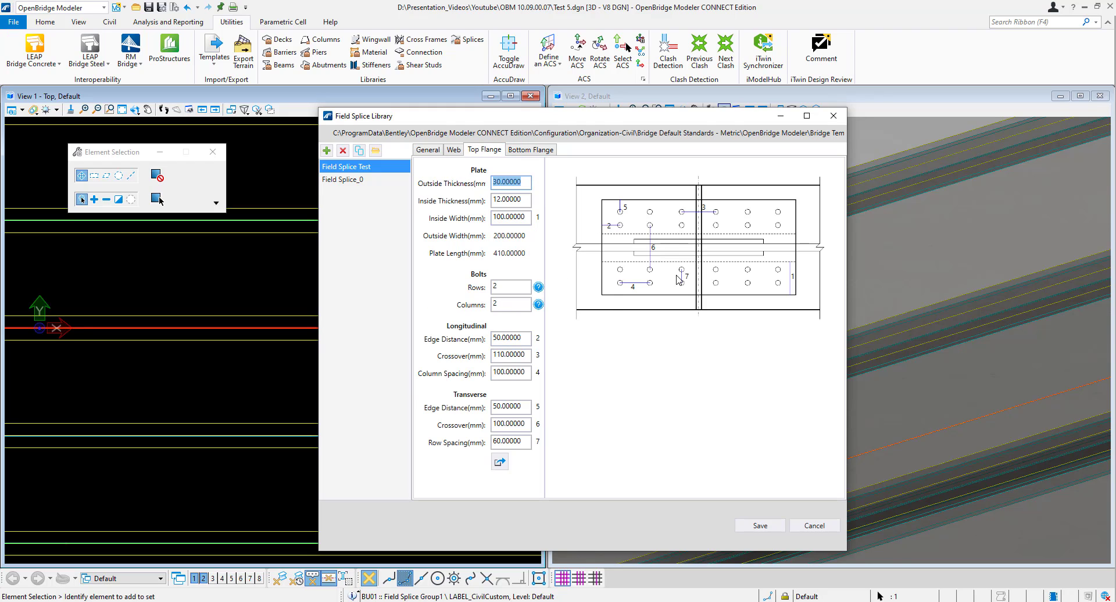
click(495, 305)
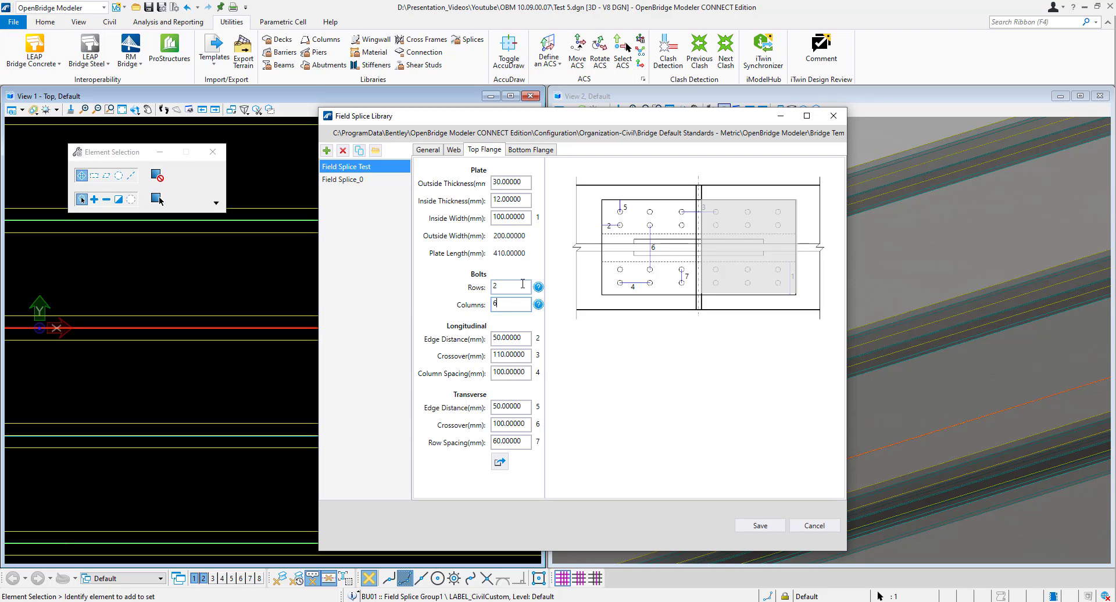
click(522, 284)
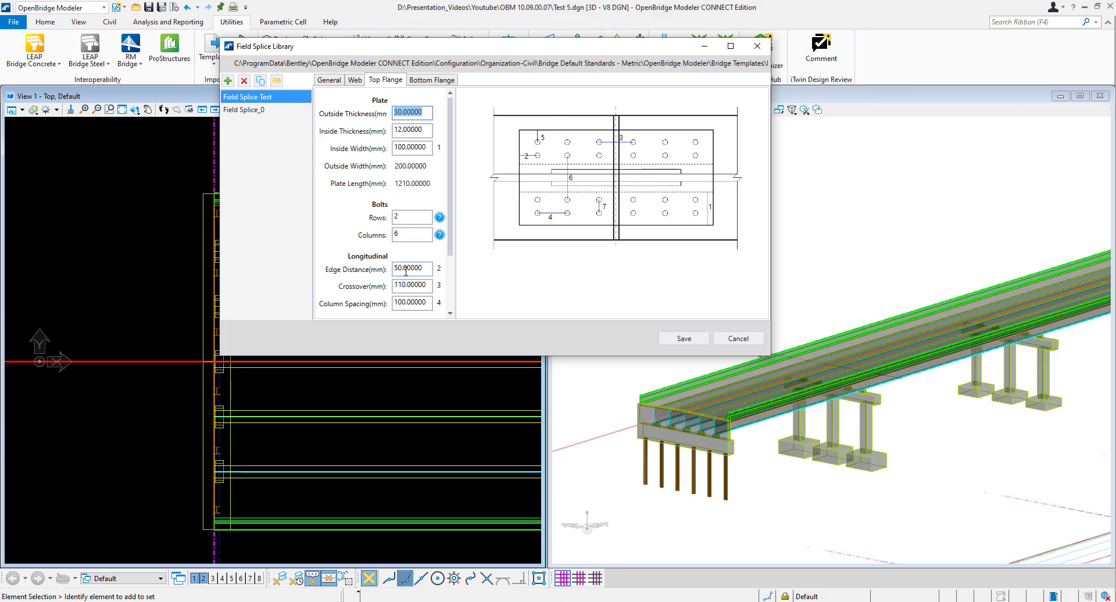
click(420, 269)
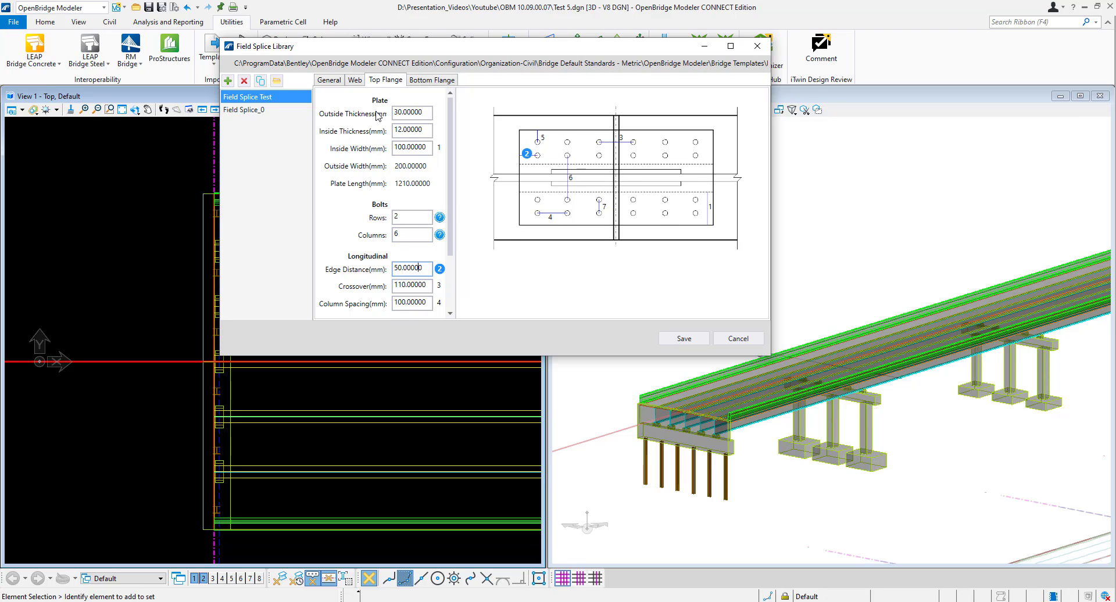
click(430, 80)
click(393, 81)
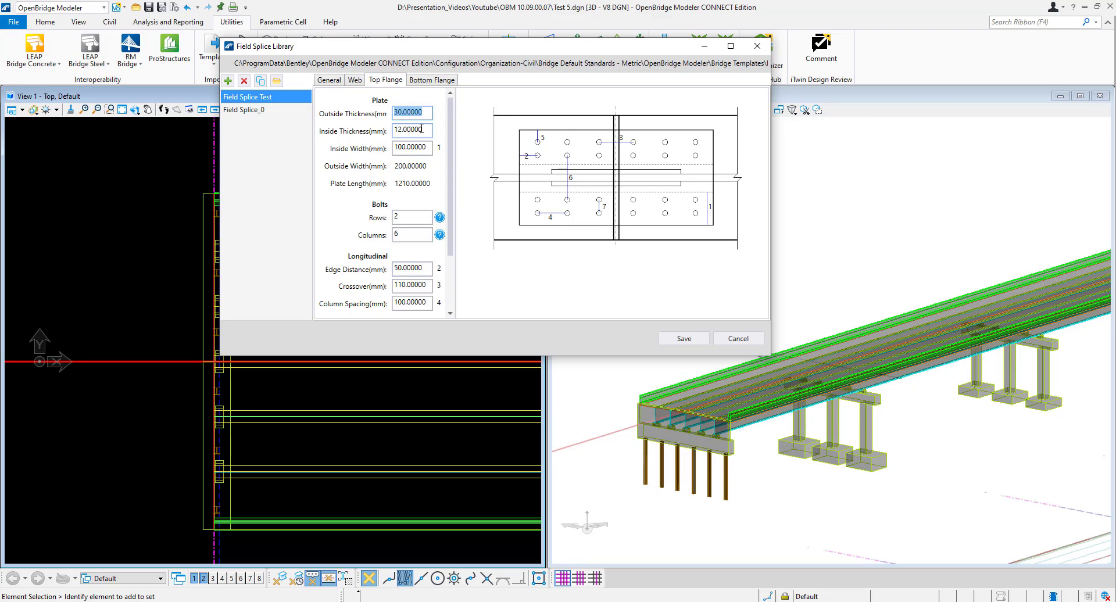
Set the bottom flange splice's outside plate thickness to 30 mm and its inside plate width to 100 mm
click(436, 81)
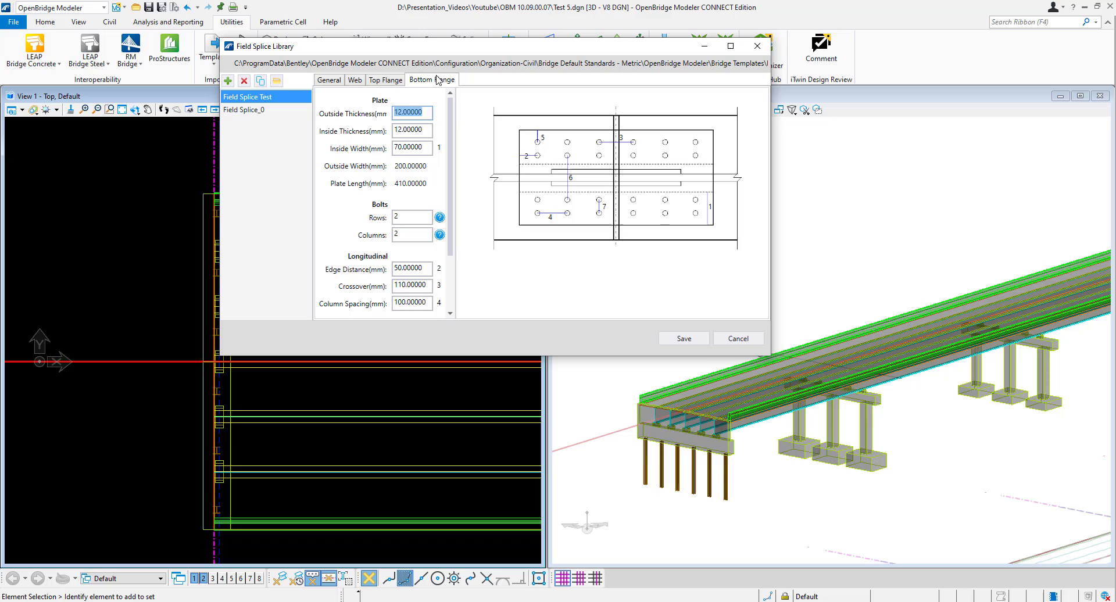
click(425, 113)
drag(426, 113, 381, 117)
text(30)
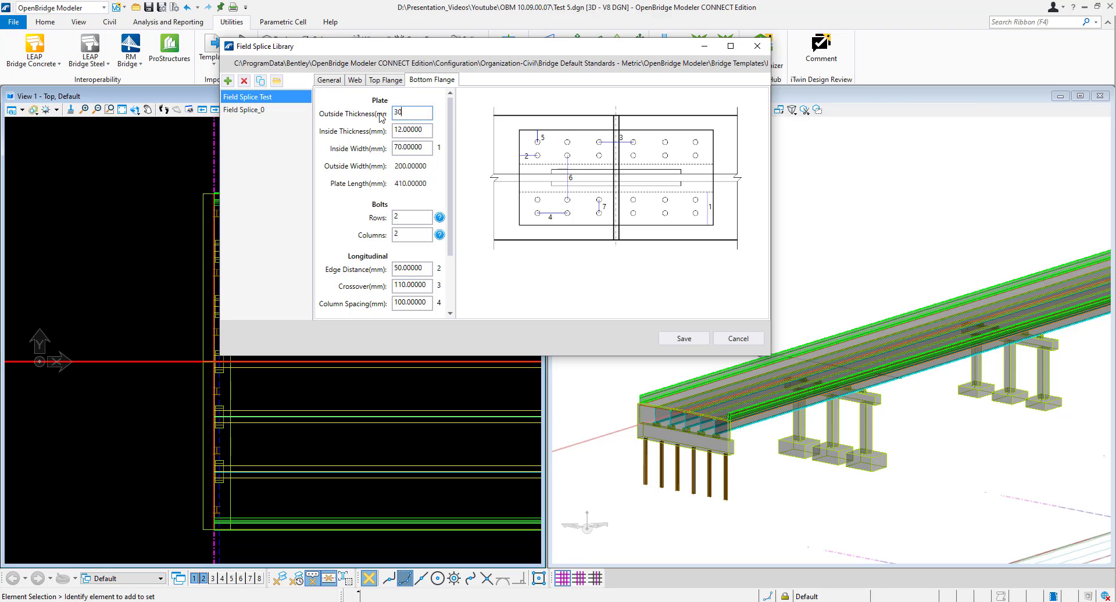
drag(425, 148, 394, 153)
text(1)
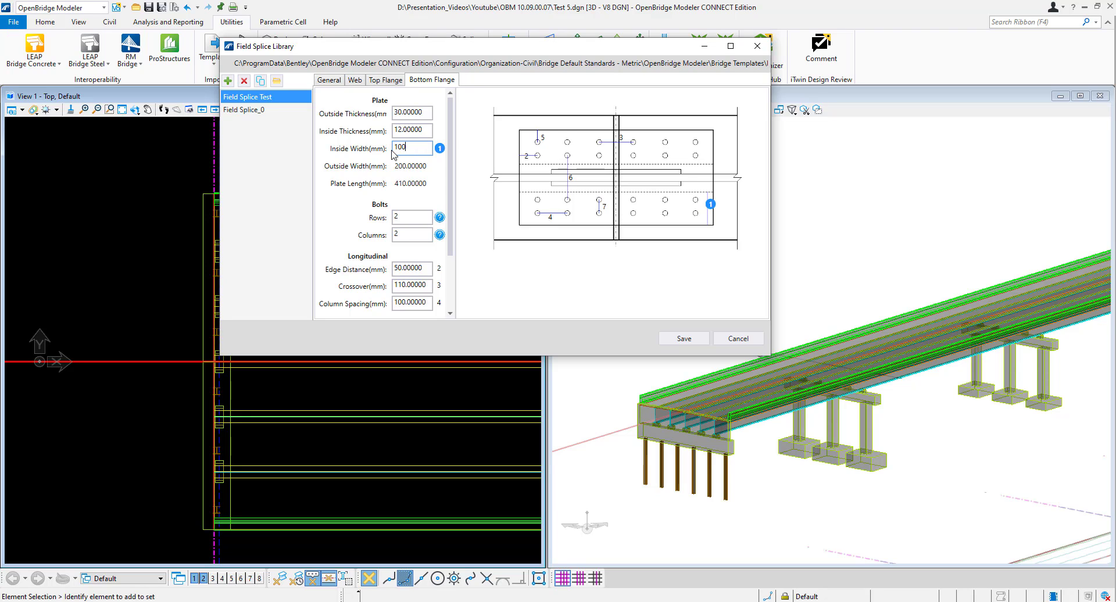
text(00)
Set the bottom flange splice's bolt column count to 6 and save the field splice library
click(397, 82)
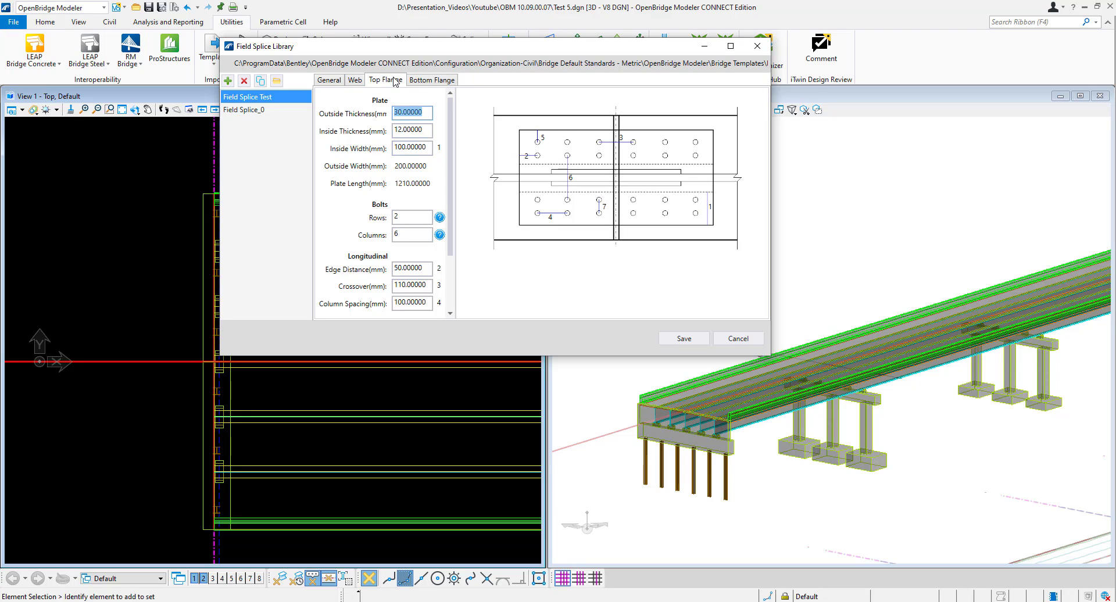
click(432, 82)
double_click(397, 235)
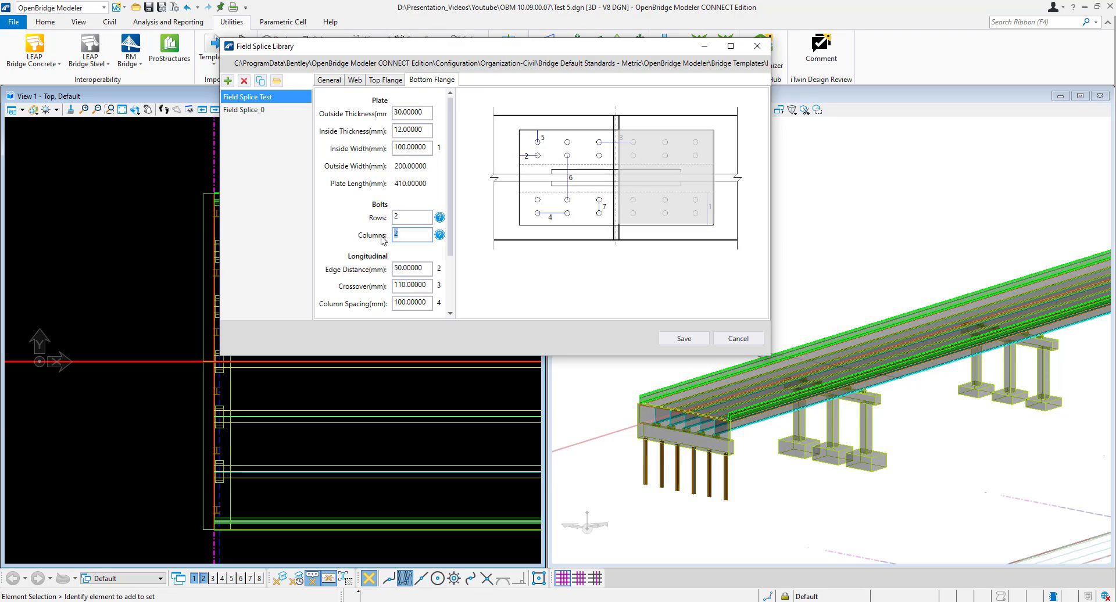
text(6)
key(shift+Tab)
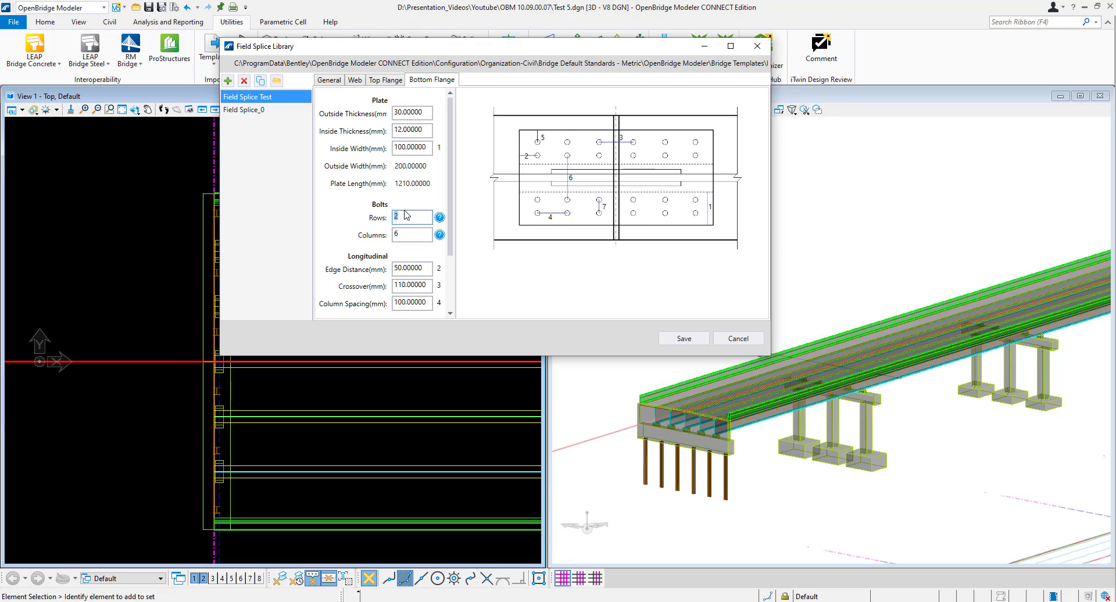
click(386, 81)
click(418, 81)
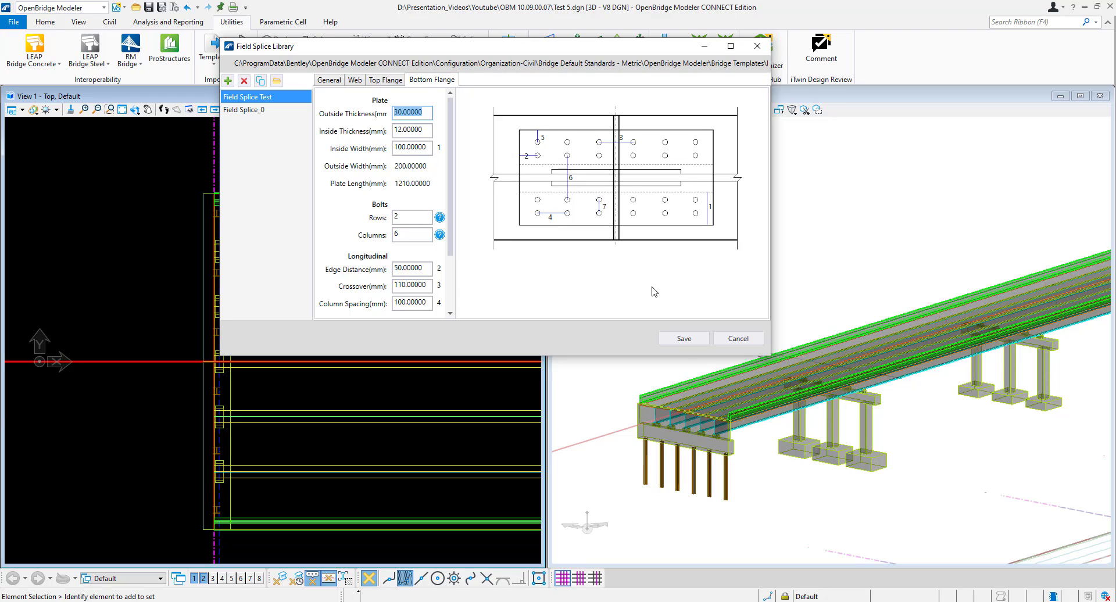
click(686, 339)
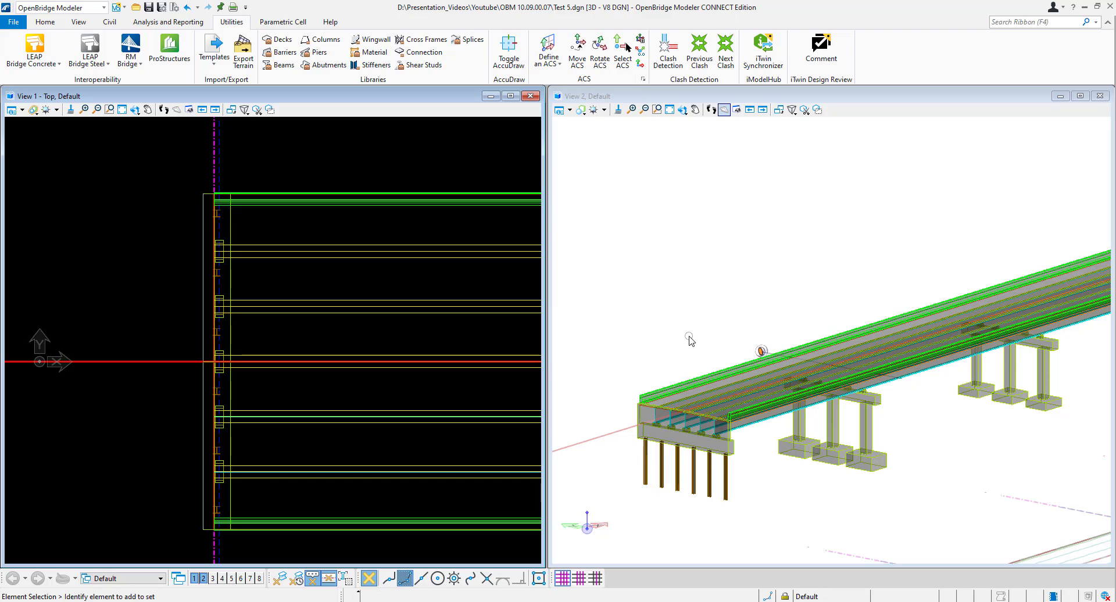
Run Place Field Splices on the beam group from SupportLine1 to SupportLine5 and select Beam-L
click(54, 26)
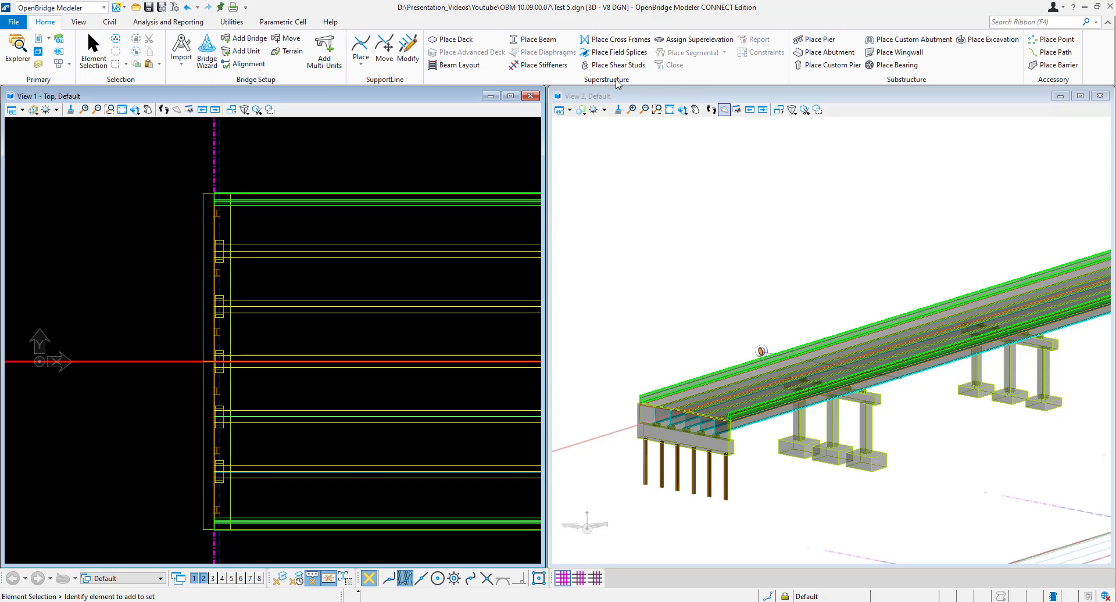
click(618, 52)
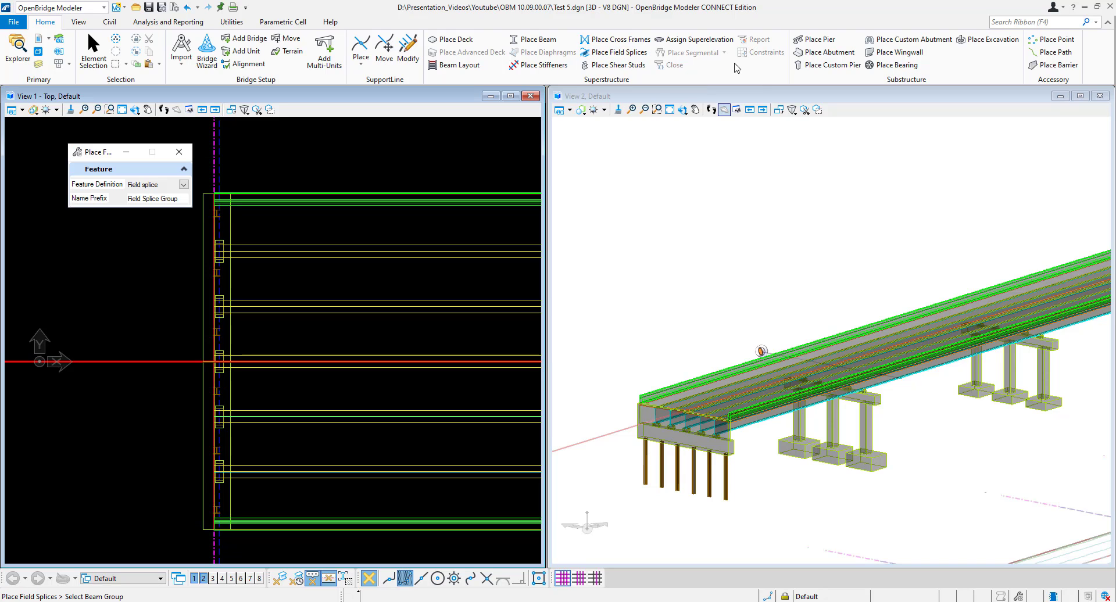
click(322, 247)
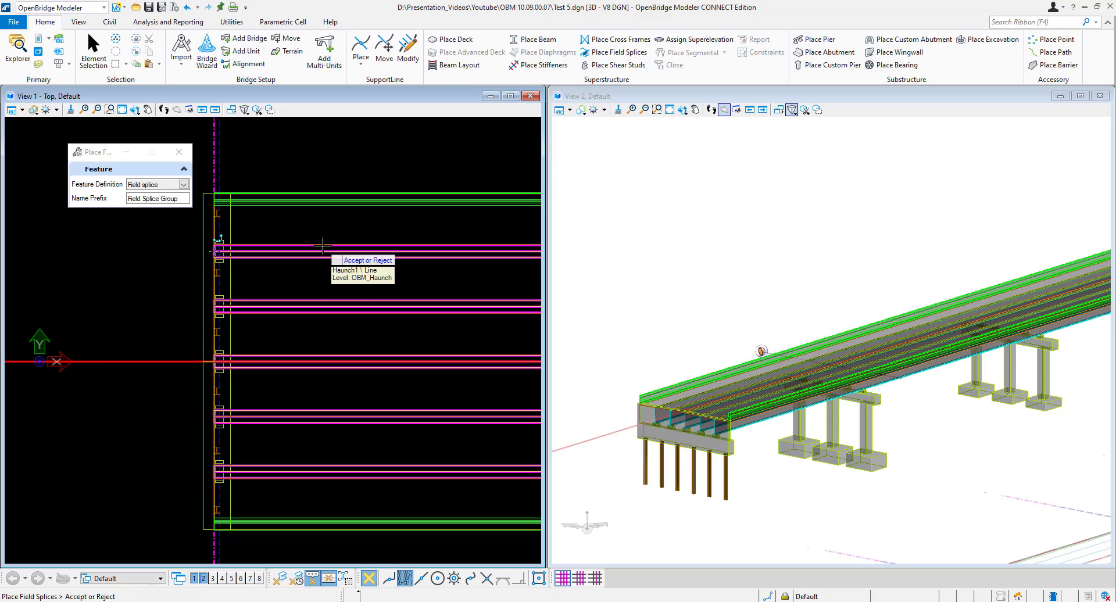
click(323, 246)
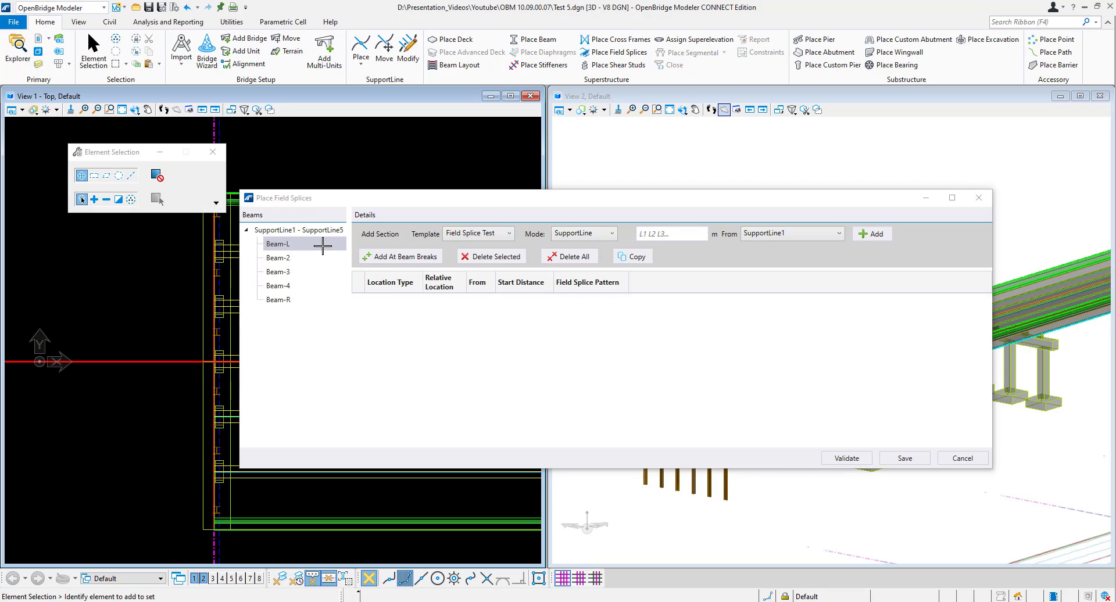
click(279, 245)
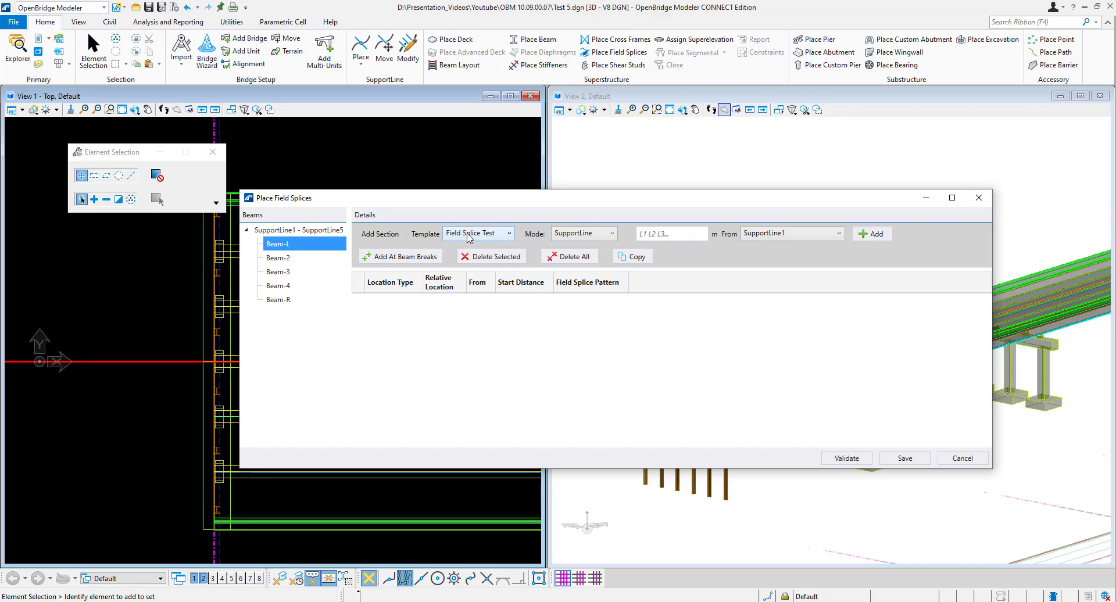
Add a splice section to Beam-L using the Field Splice Test template in SupportLine mode, 5 m from SupportLine1
click(511, 233)
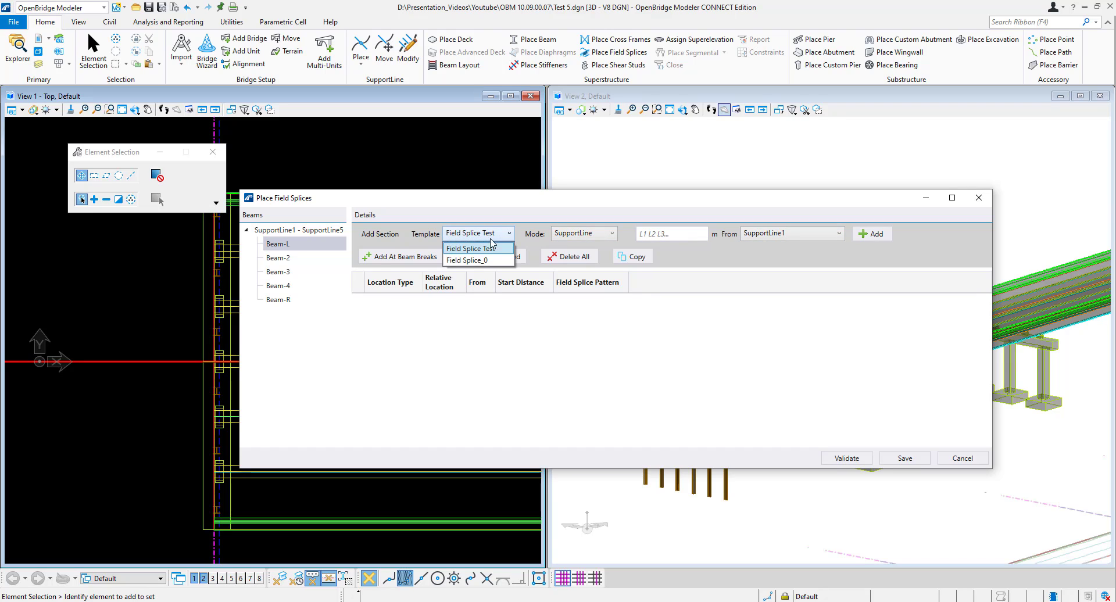
click(487, 246)
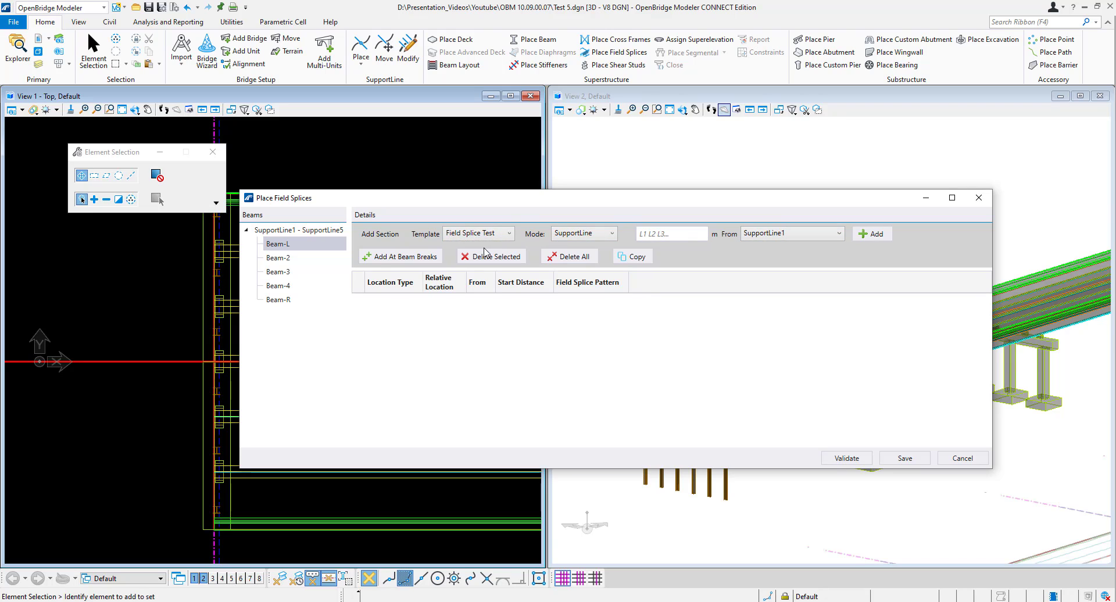
click(611, 234)
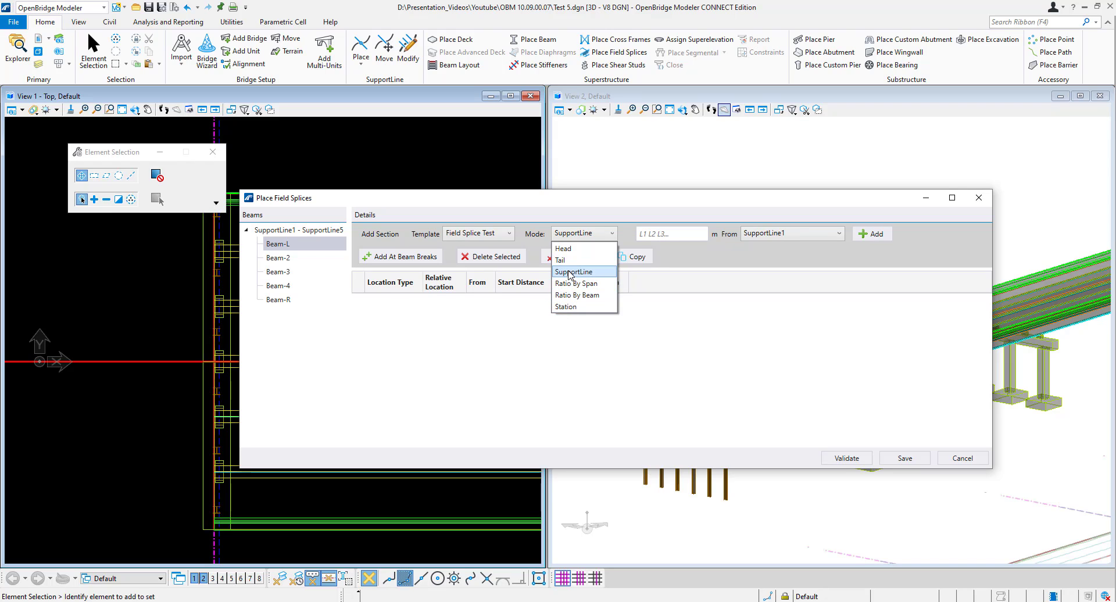
click(571, 275)
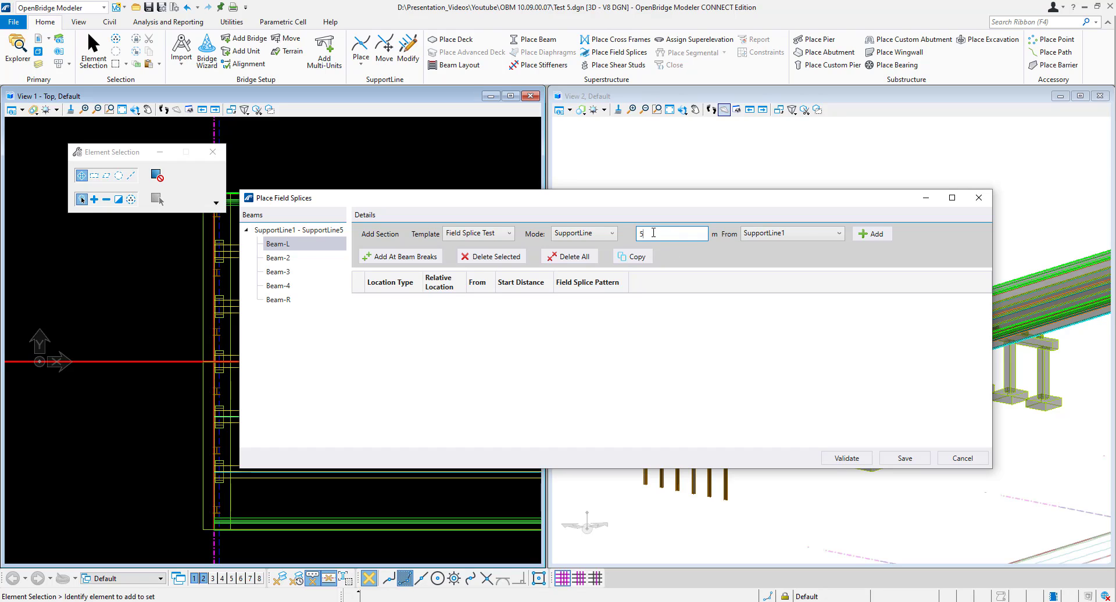
click(840, 233)
click(803, 219)
click(872, 234)
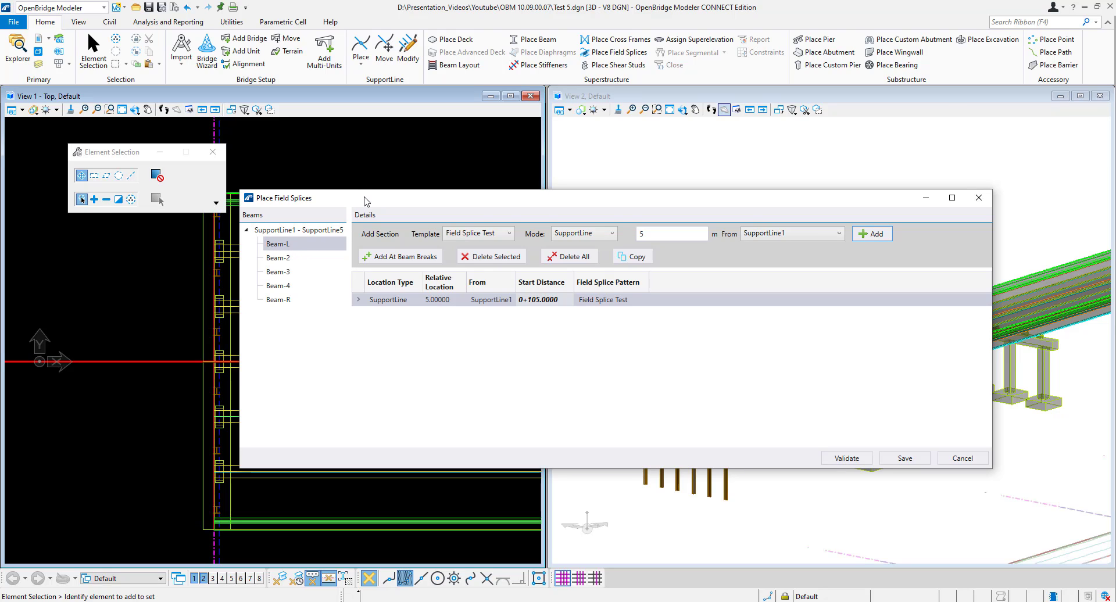
drag(365, 201, 629, 253)
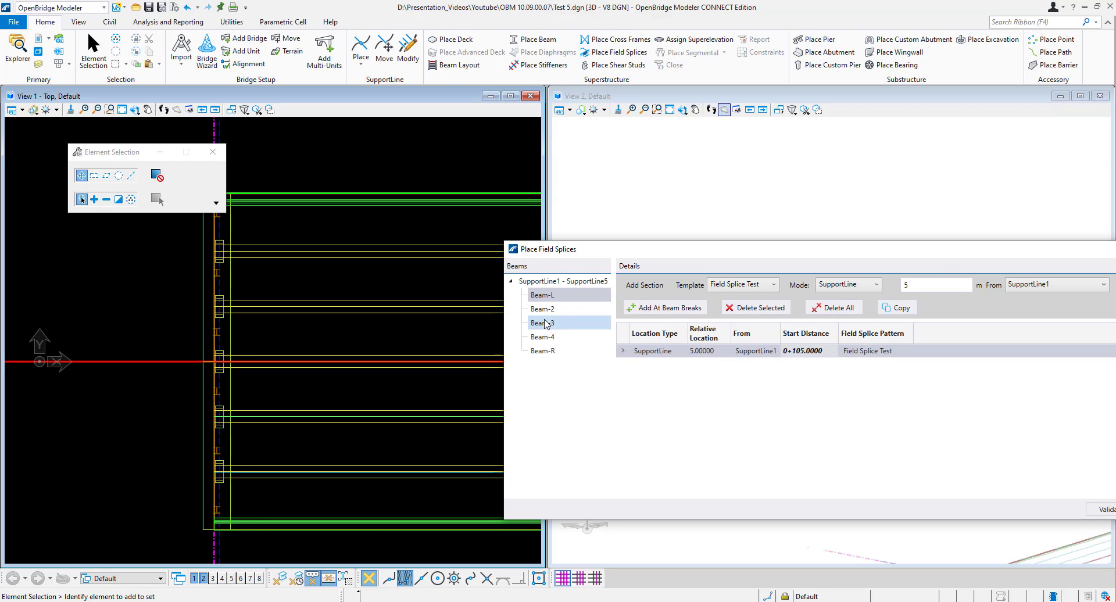
click(902, 308)
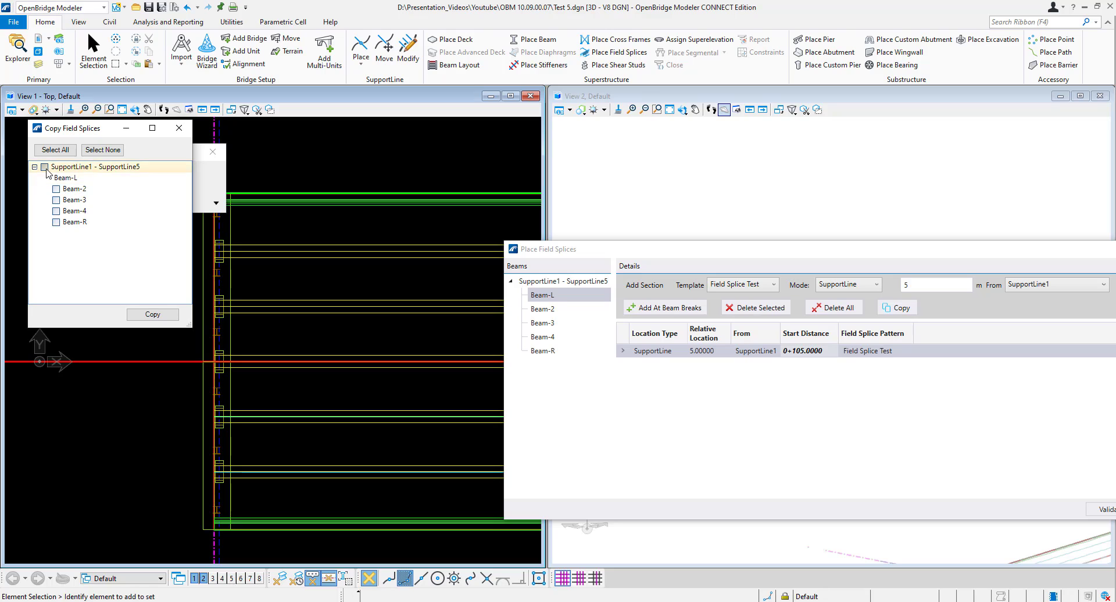
click(44, 167)
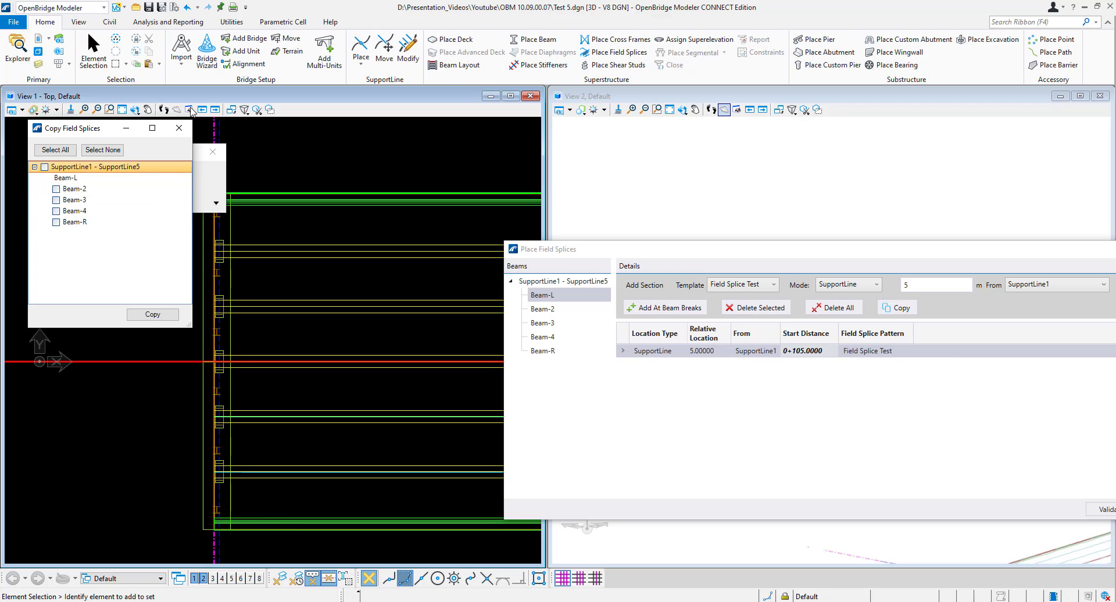
click(178, 133)
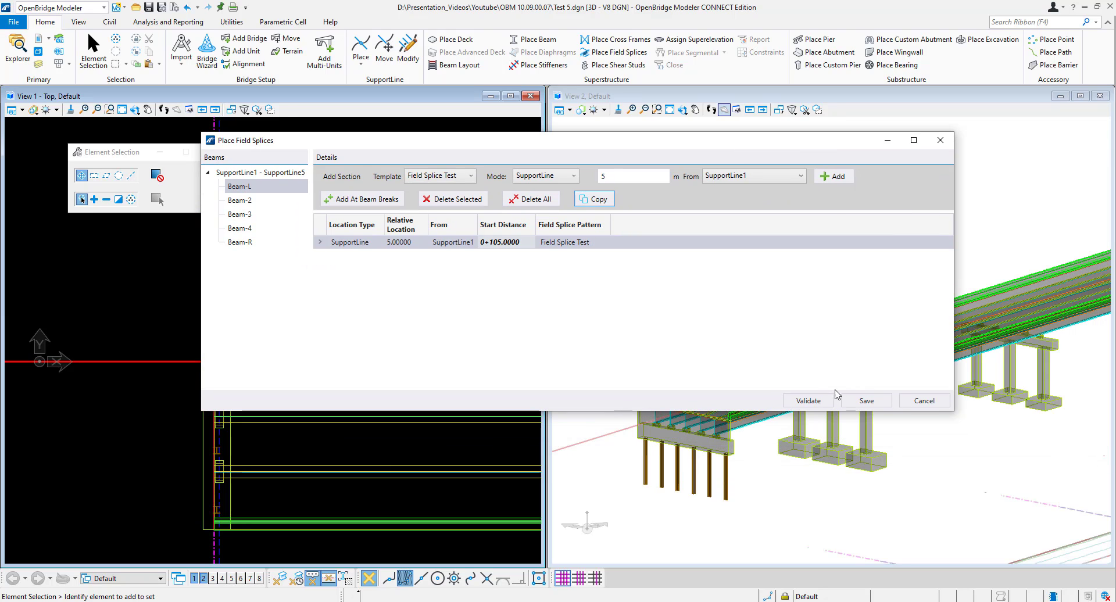
Validate and save the field splice placement on Beam-L, and view the modelled splice
click(816, 398)
click(865, 404)
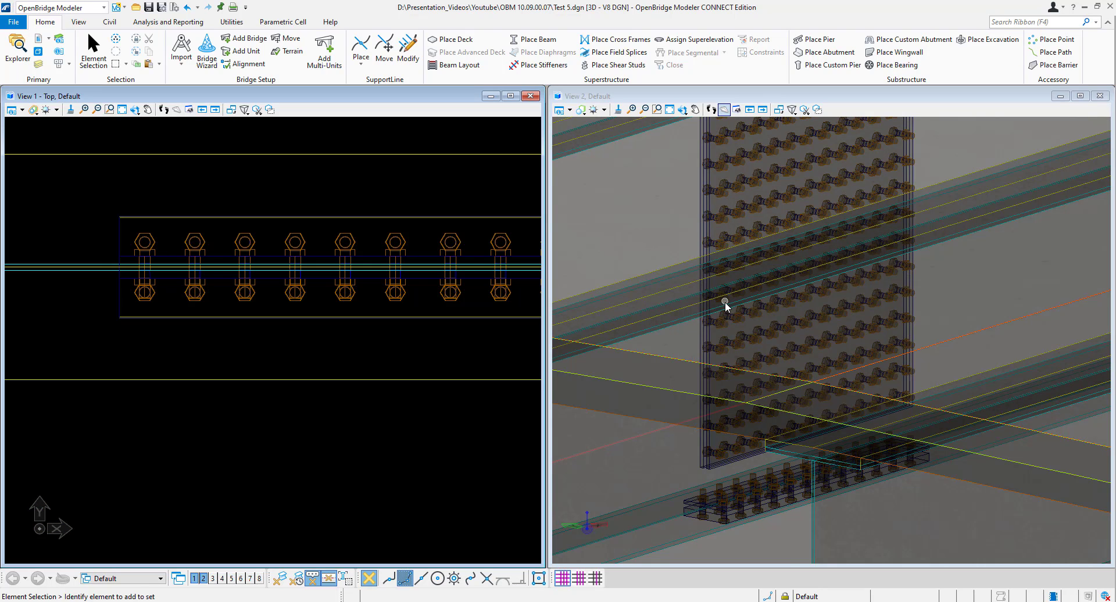
scroll(725, 303, down, 2)
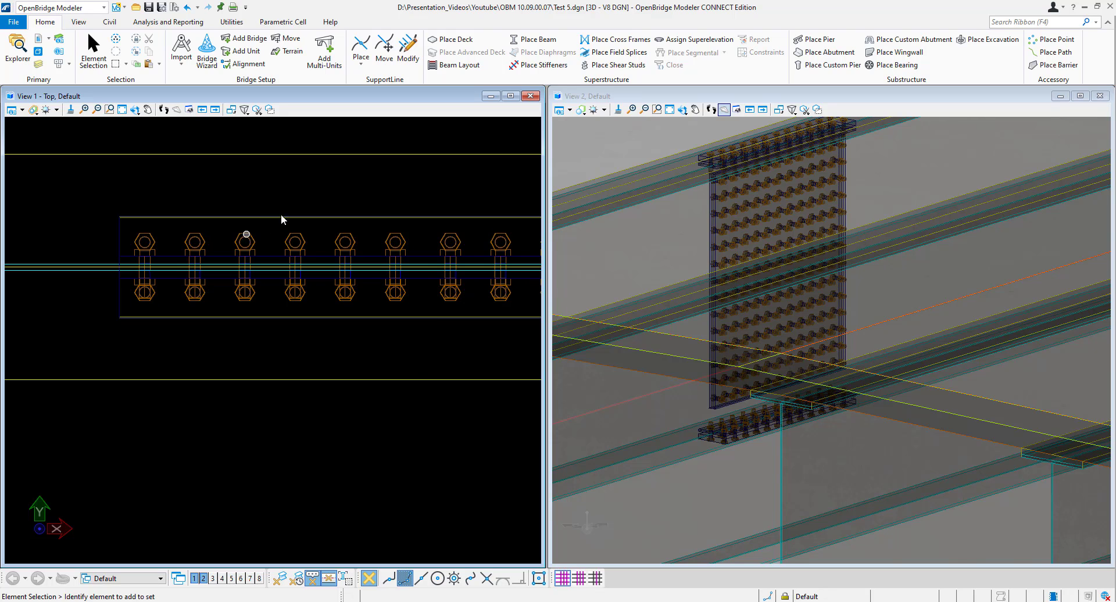
scroll(411, 271, down, 2)
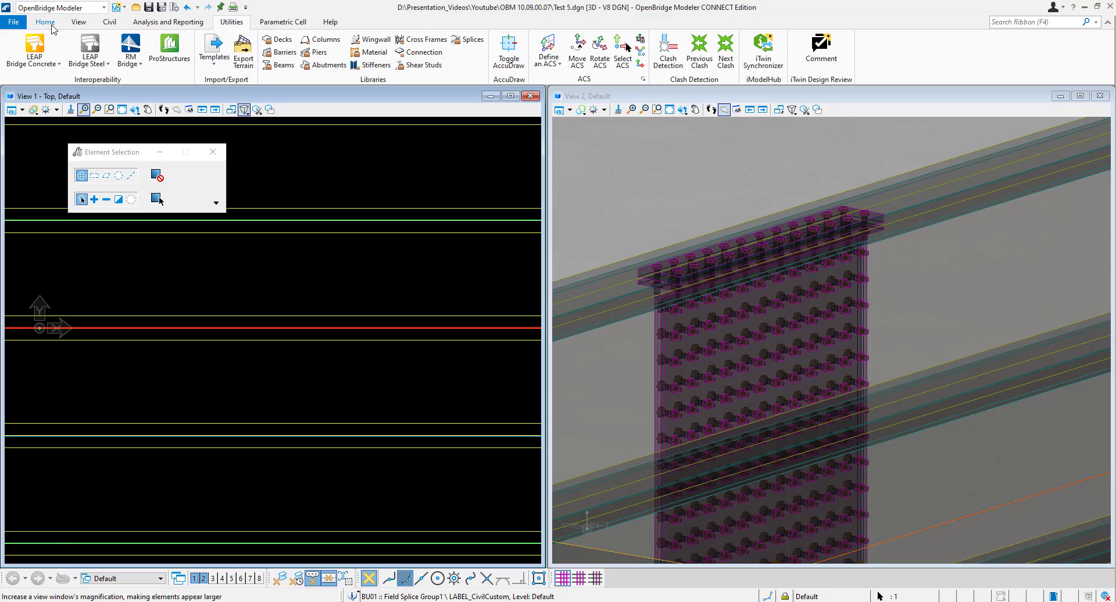
In the field splice library, set the Field Splice Test template's top flange bolts to 4 rows and save the update
click(47, 23)
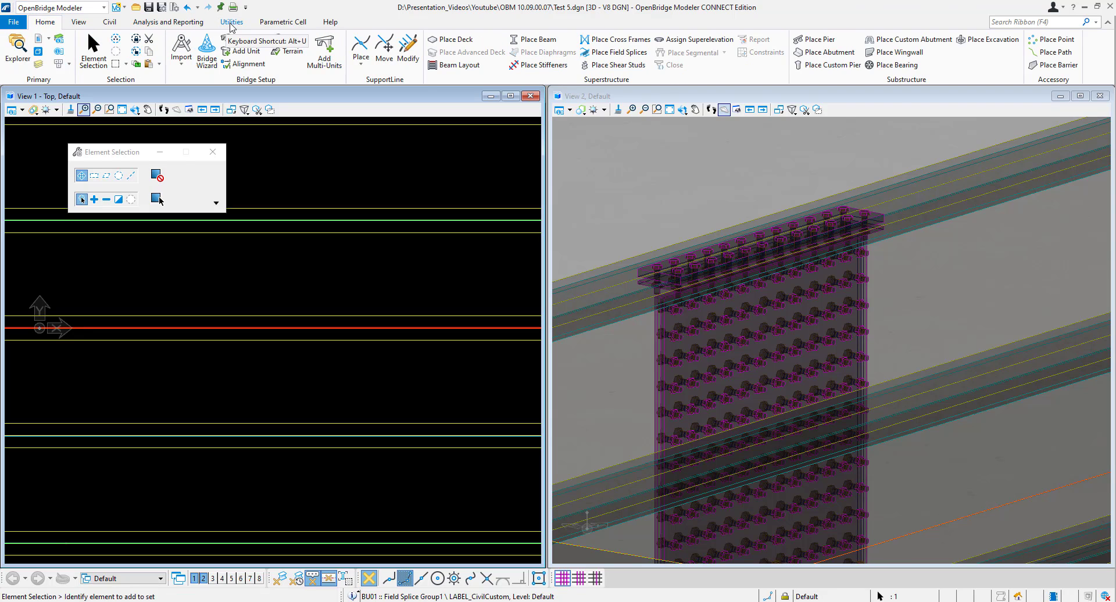
click(231, 23)
click(468, 40)
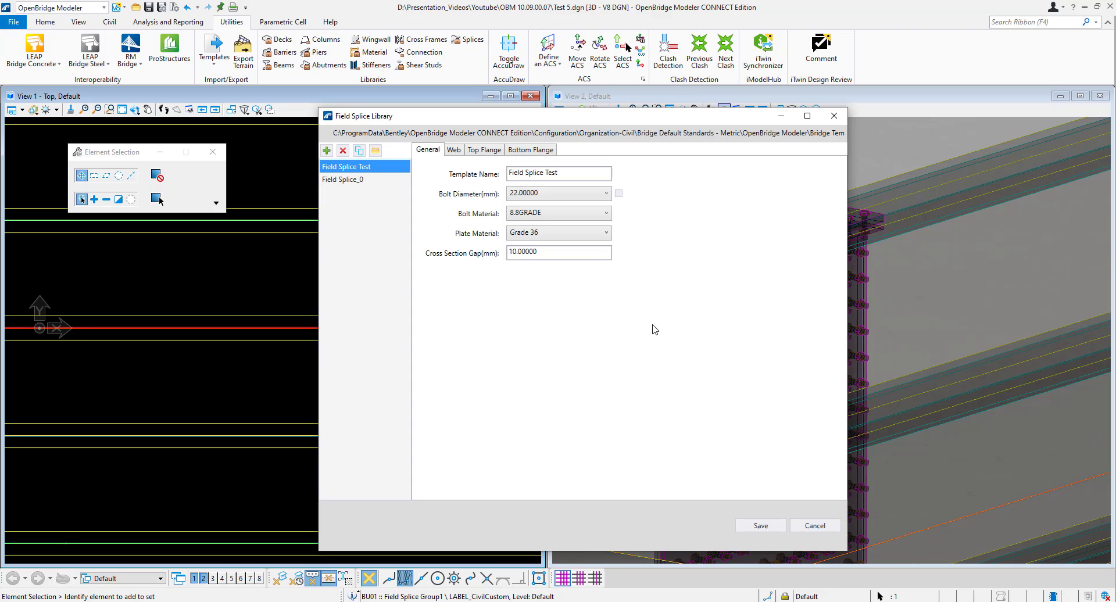
click(480, 150)
click(495, 287)
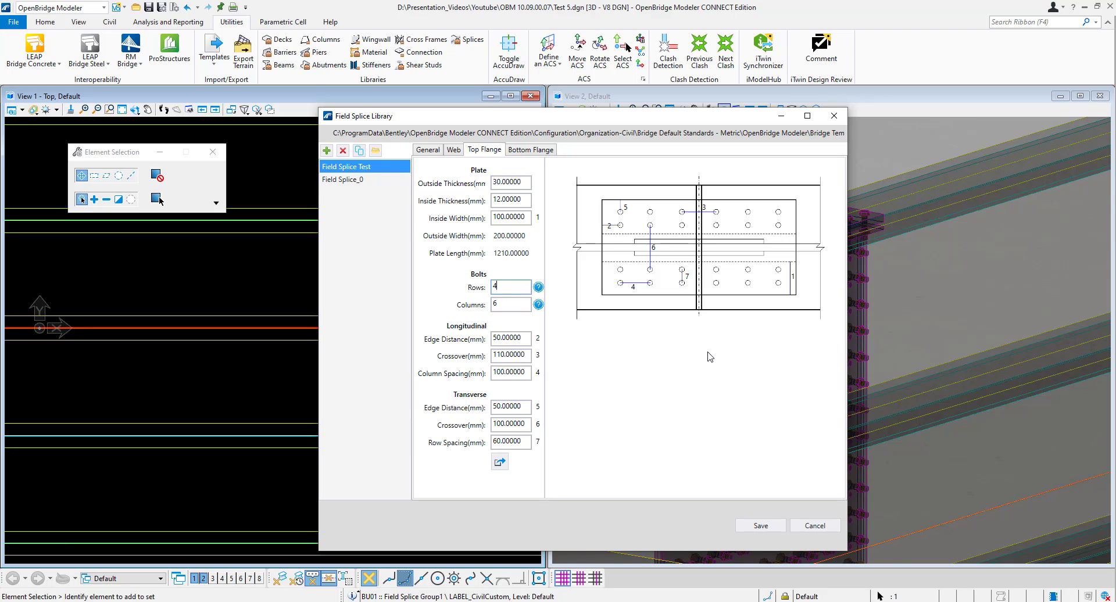
text(4)
click(757, 525)
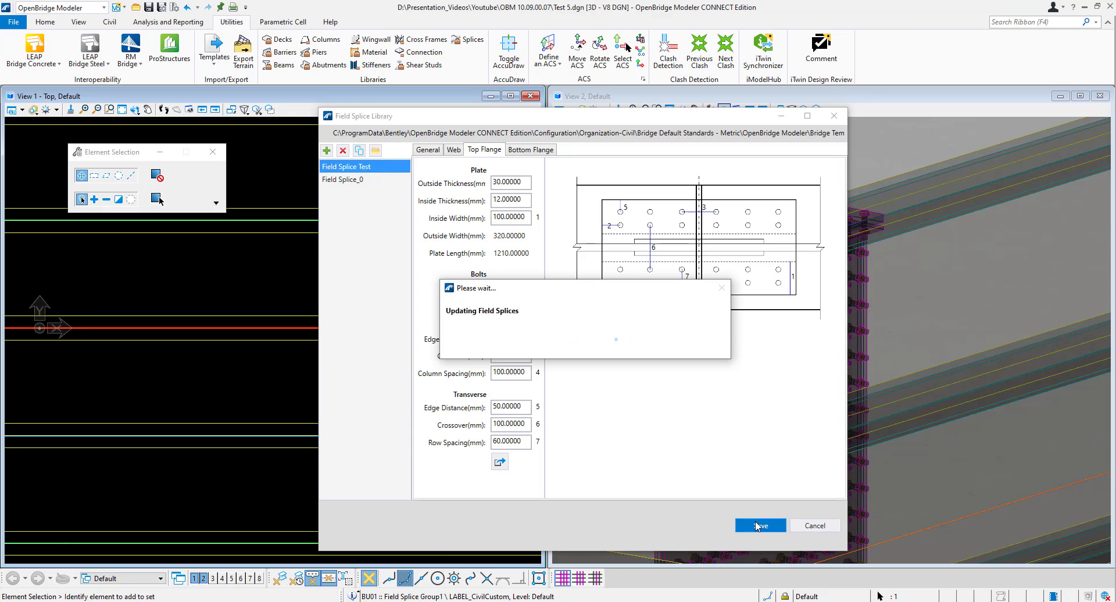
scroll(637, 272, up, 3)
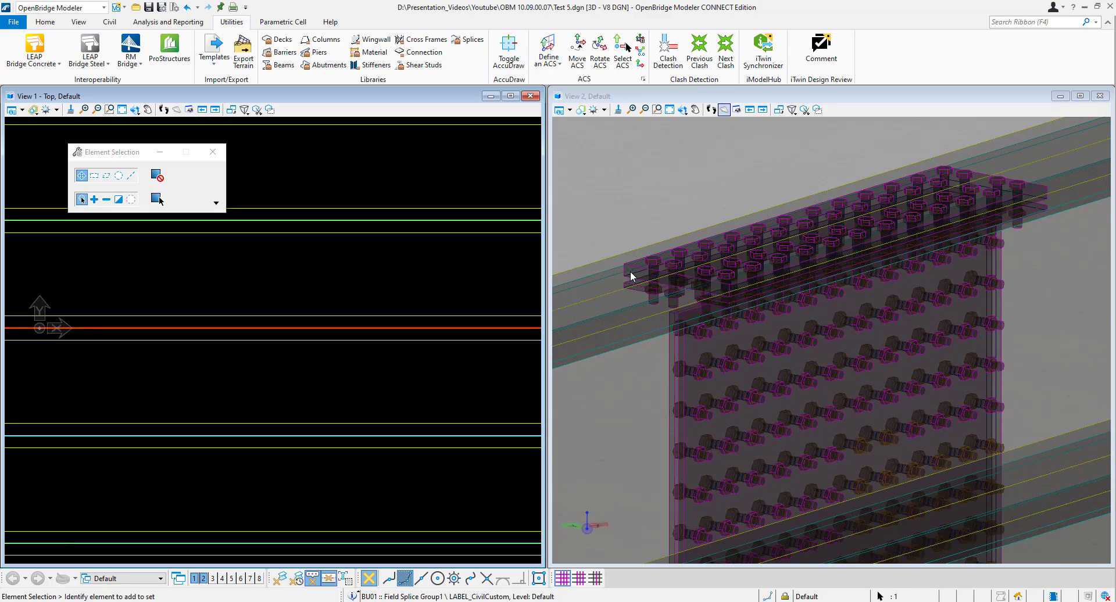